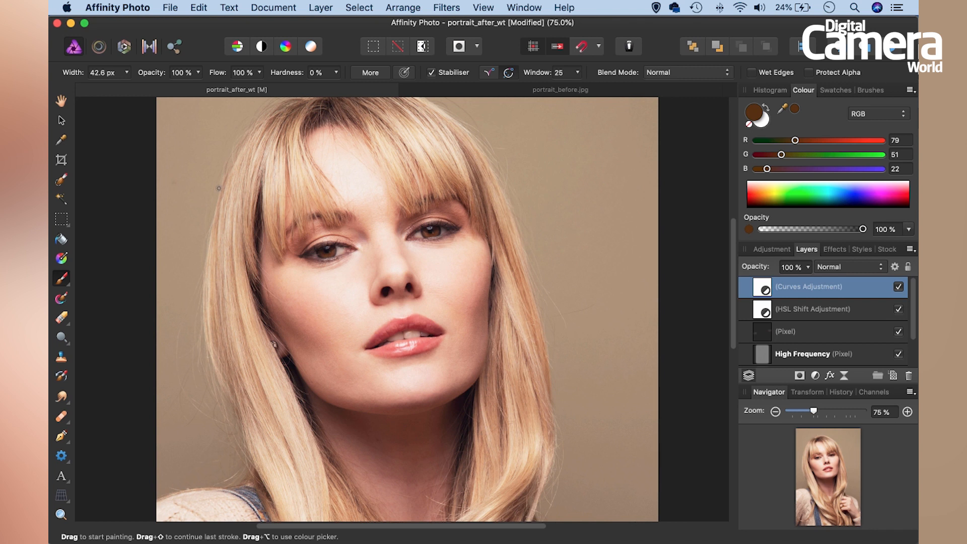
- Compare the portrait_after_wt document with portrait_before.jpg and duplicate the Background layer of portrait_before.jpg
{"action": "left_click", "coordinate": [566, 91]}
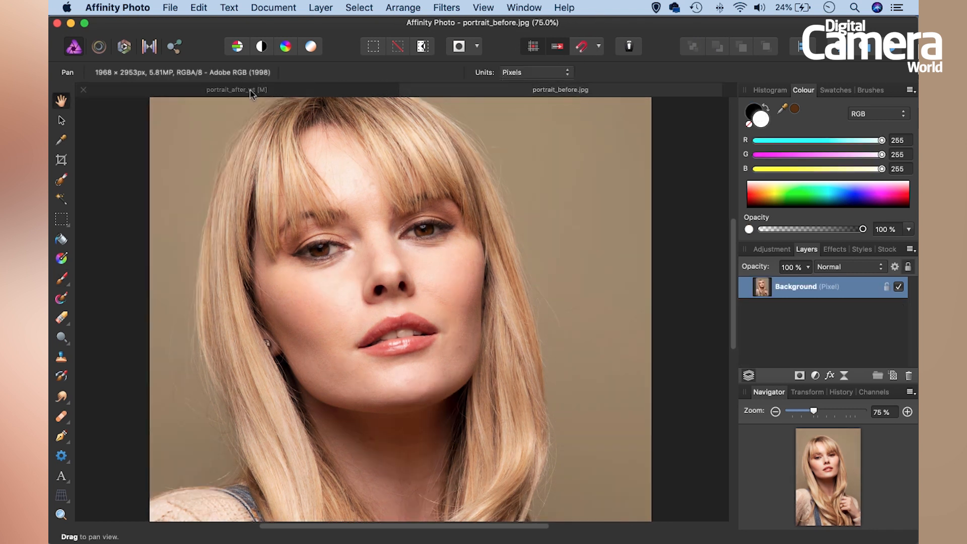
{"action": "left_click", "coordinate": [217, 92]}
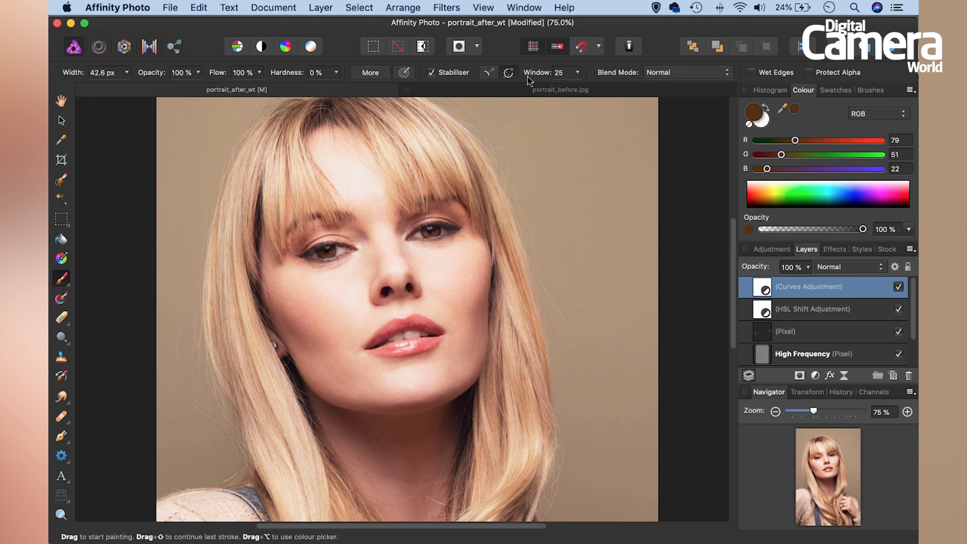
{"action": "left_click", "coordinate": [539, 92]}
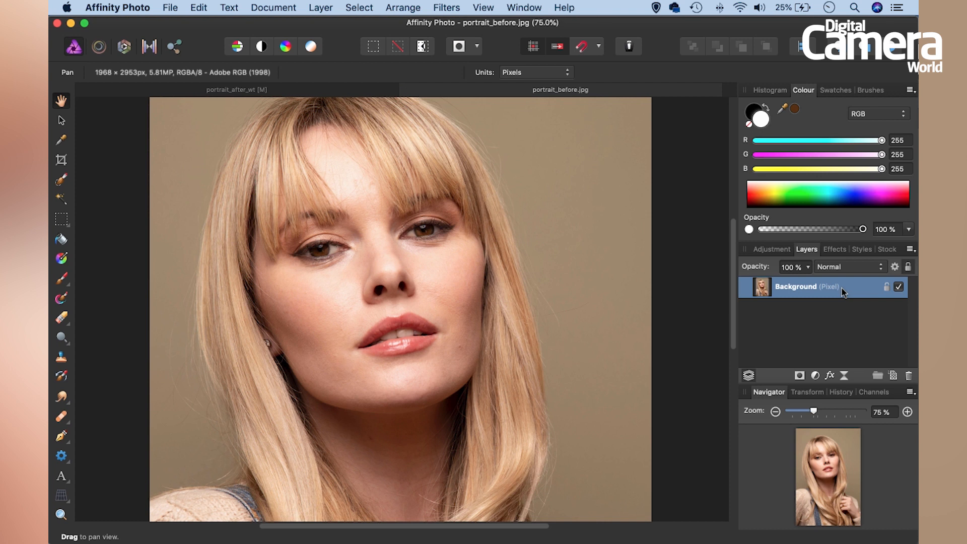
{"action": "key", "text": "super+j"}
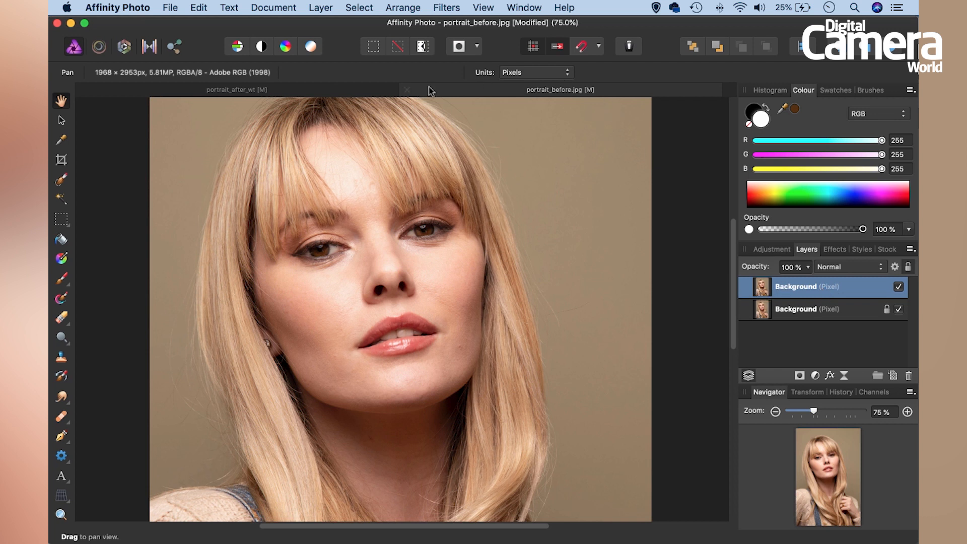
- Start Frequency Separation on the duplicated Background layer and check the split preview at 100% with the face unobstructed
{"action": "left_click", "coordinate": [446, 7]}
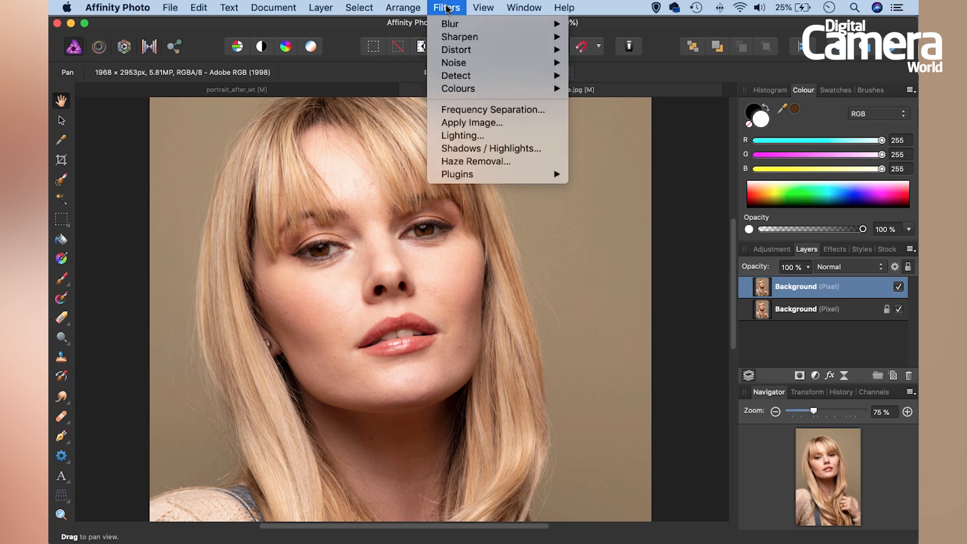
{"action": "left_click", "coordinate": [499, 111]}
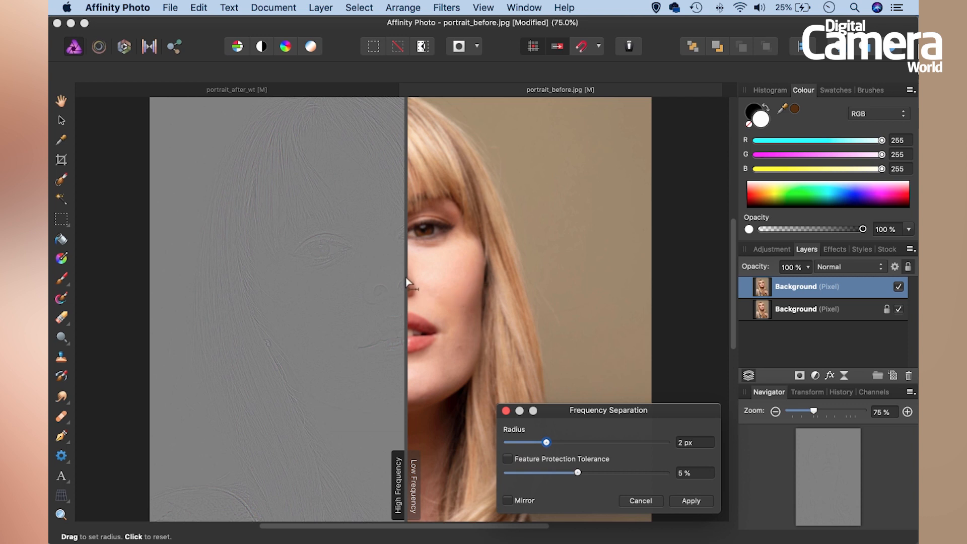
{"action": "mouse_move", "coordinate": [406, 281]}
{"action": "left_mouse_down"}
{"action": "mouse_move", "coordinate": [361, 283]}
{"action": "mouse_move", "coordinate": [397, 289]}
{"action": "left_mouse_up"}
{"action": "key", "text": "super+1"}
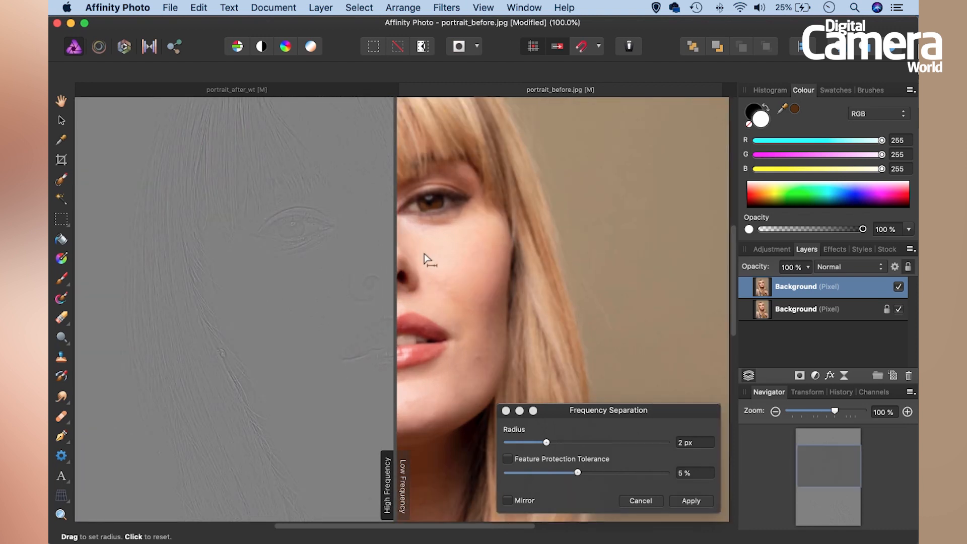
{"action": "mouse_move", "coordinate": [458, 250]}
{"action": "left_mouse_down"}
{"action": "mouse_move", "coordinate": [548, 216]}
{"action": "mouse_move", "coordinate": [526, 231]}
{"action": "mouse_move", "coordinate": [488, 228]}
{"action": "mouse_move", "coordinate": [481, 259]}
{"action": "mouse_move", "coordinate": [471, 244]}
{"action": "left_mouse_up"}
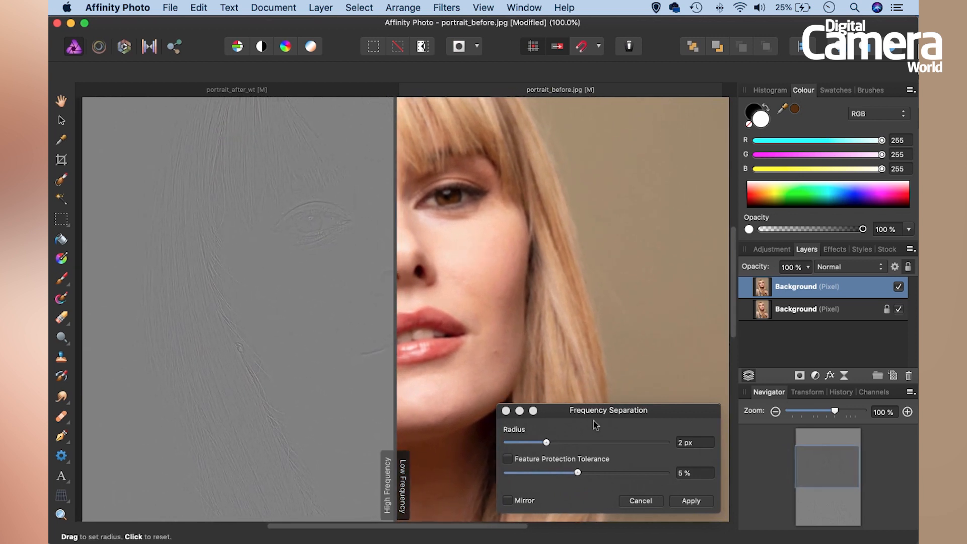
{"action": "left_click_drag", "start_coordinate": [597, 417], "coordinate": [597, 129]}
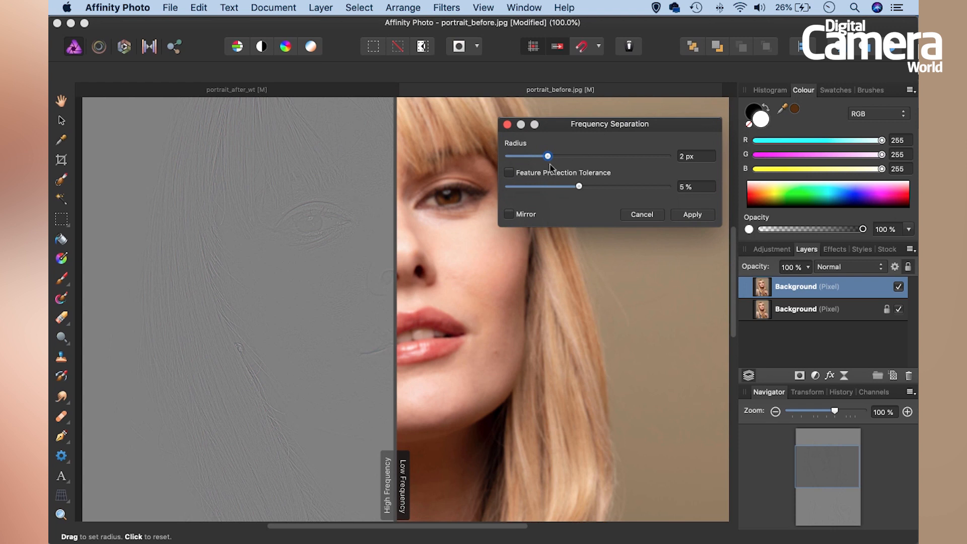
{"action": "left_click_drag", "start_coordinate": [570, 130], "coordinate": [560, 346]}
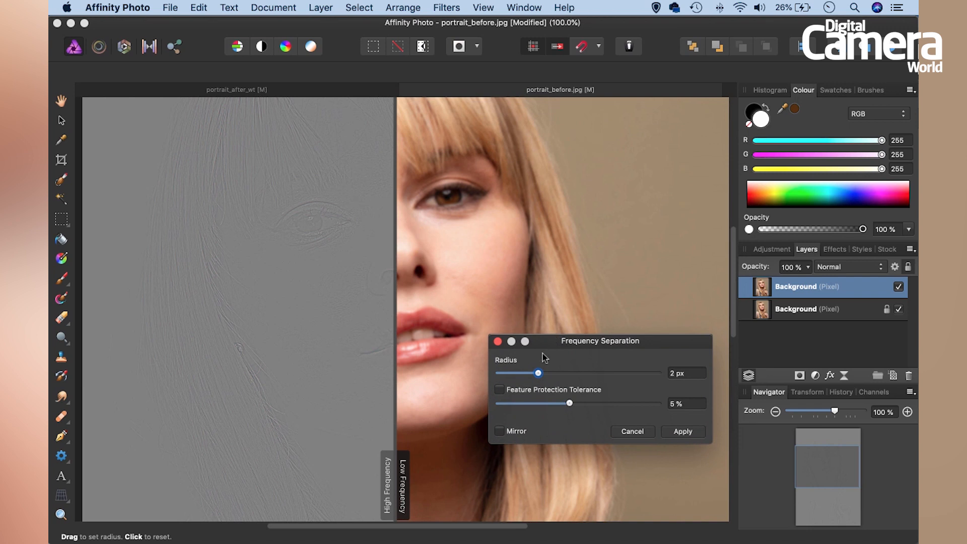
{"action": "left_click_drag", "start_coordinate": [562, 341], "coordinate": [567, 360]}
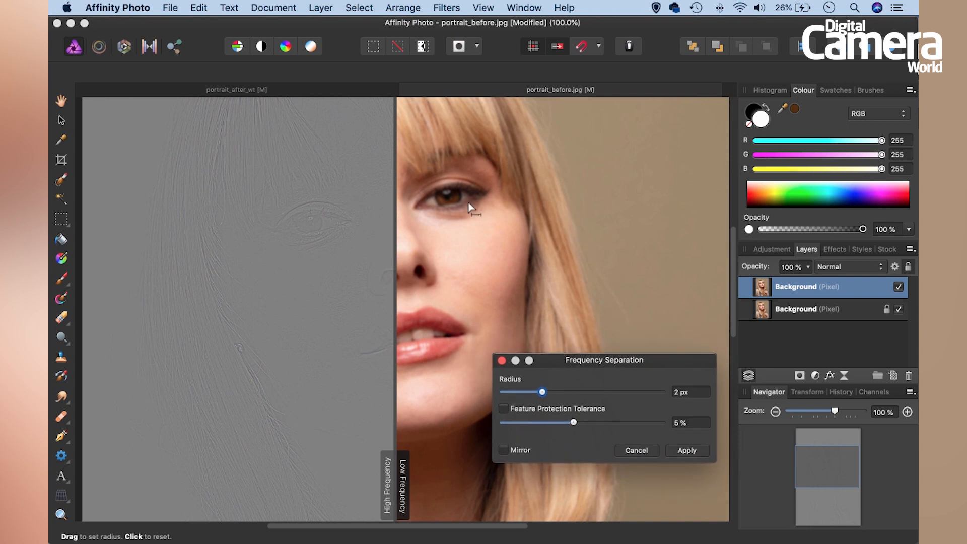
- Try Frequency Separation radii of 6.9 px and 1 px to compare how the skin detail is split
{"action": "left_click_drag", "start_coordinate": [542, 392], "coordinate": [560, 395]}
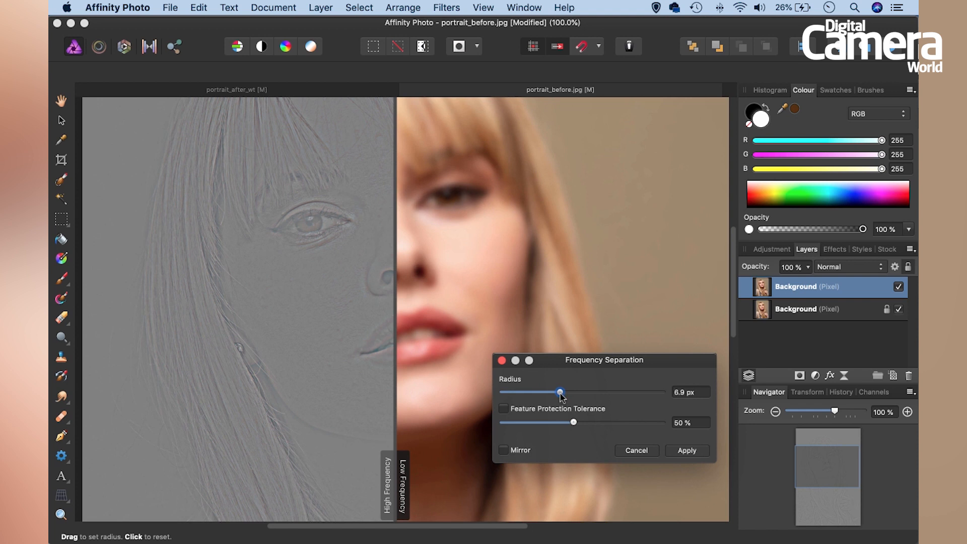
{"action": "left_click_drag", "start_coordinate": [550, 361], "coordinate": [550, 384]}
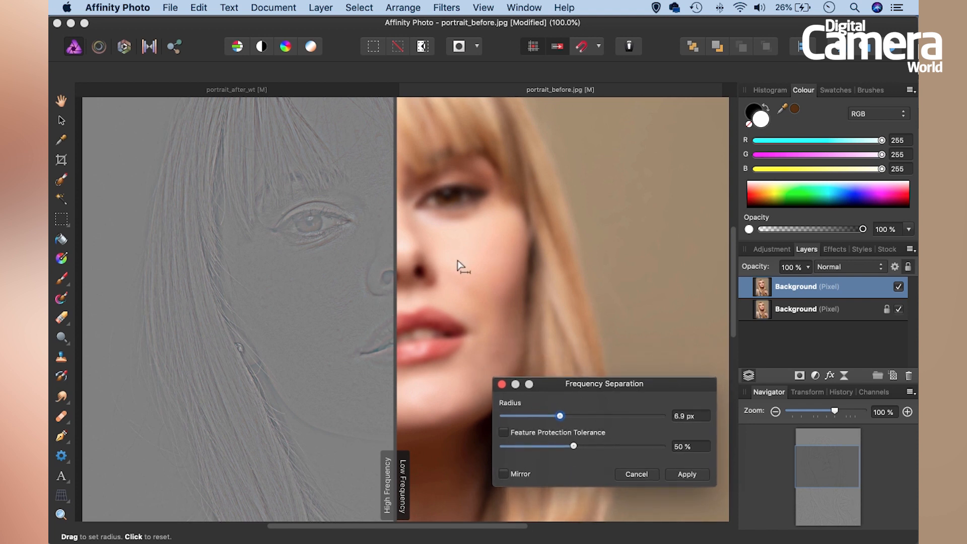
{"action": "left_click_drag", "start_coordinate": [563, 419], "coordinate": [539, 417]}
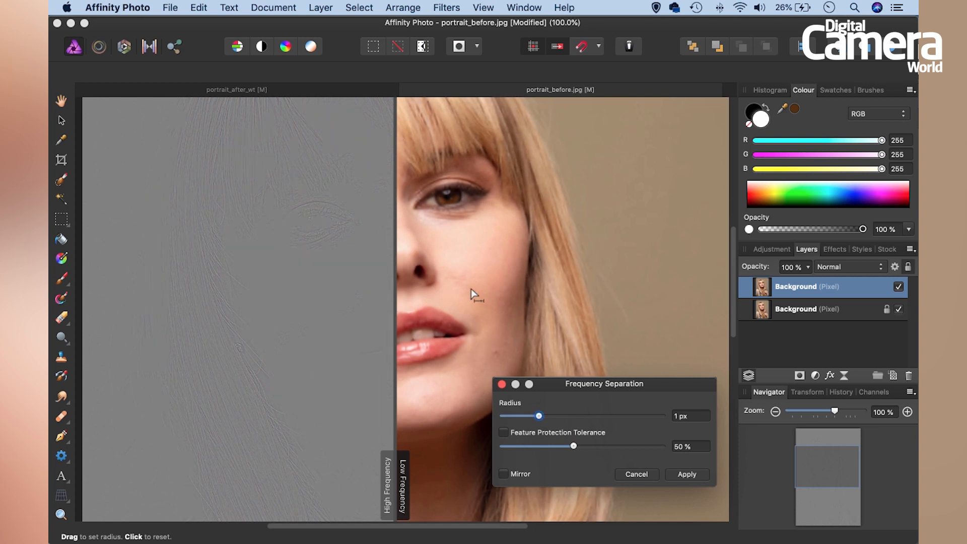
- Set the Frequency Separation radius to 4 px and apply the filter
{"action": "left_click_drag", "start_coordinate": [540, 417], "coordinate": [541, 421]}
{"action": "left_click_drag", "start_coordinate": [542, 418], "coordinate": [552, 422]}
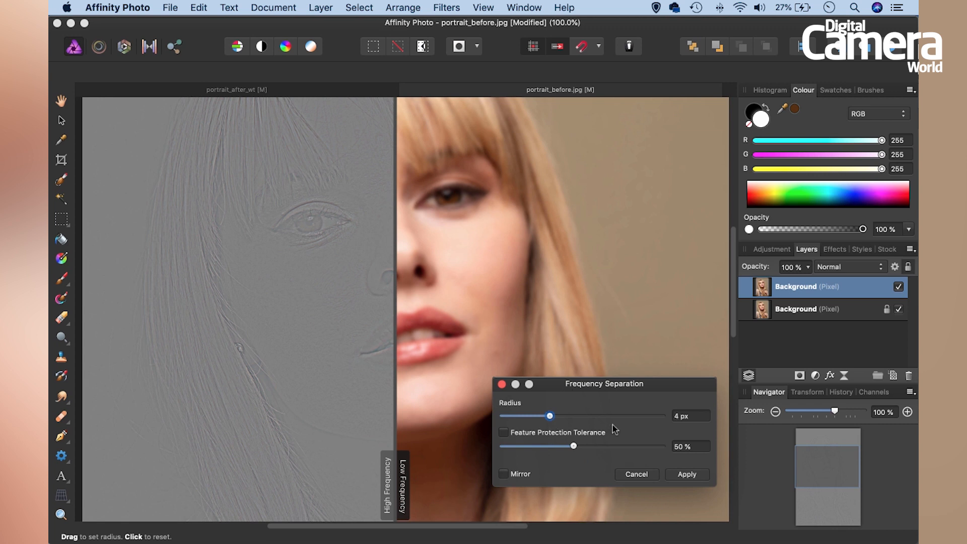
{"action": "left_click", "coordinate": [687, 475]}
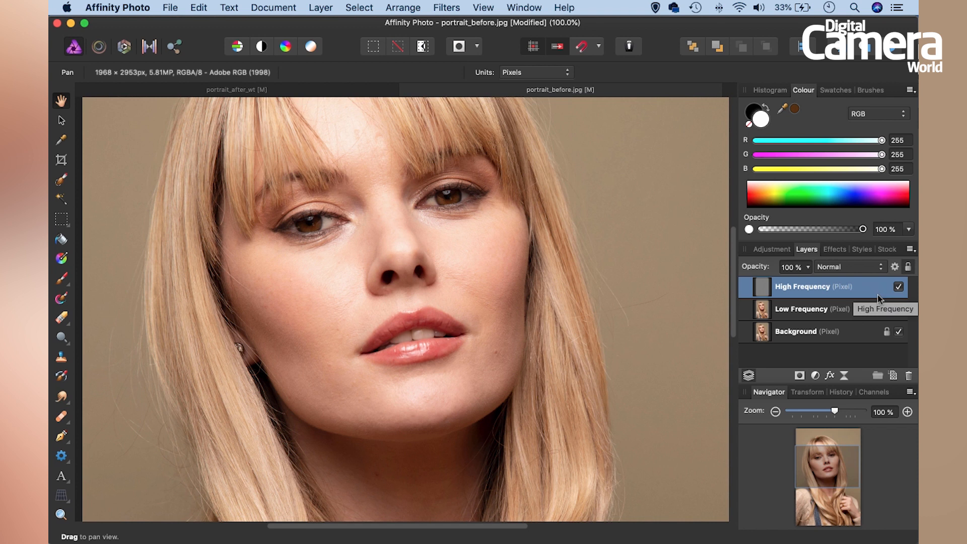
- Hide the Low Frequency and Background layers to isolate the High Frequency layer
{"action": "left_click", "coordinate": [899, 309]}
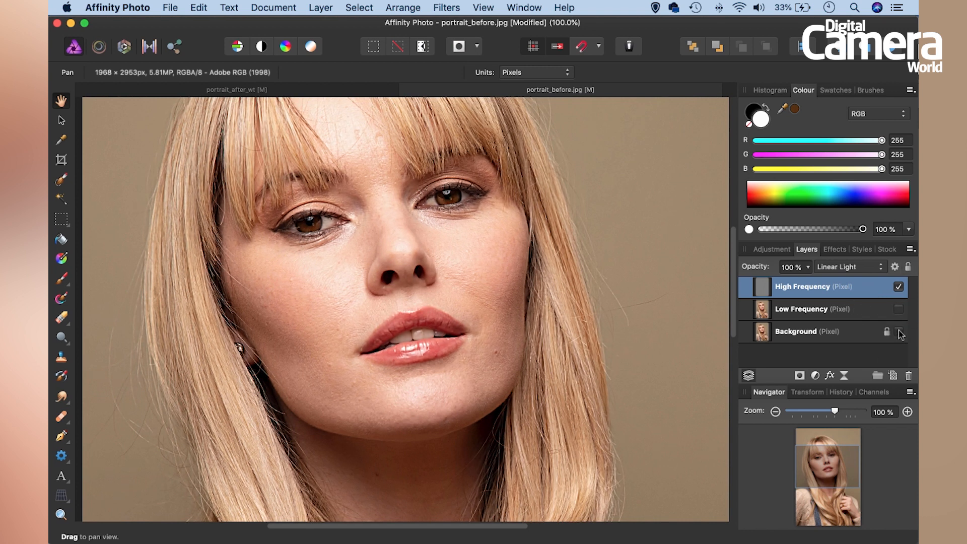
{"action": "left_click", "coordinate": [899, 331]}
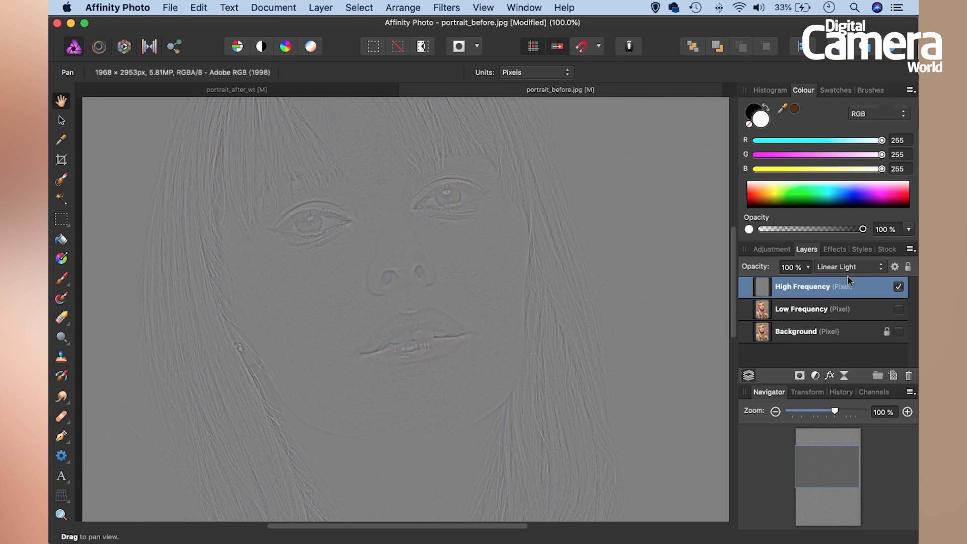
- View the Low Frequency layer on its own, and show both frequency layers together again
{"action": "left_click", "coordinate": [862, 315]}
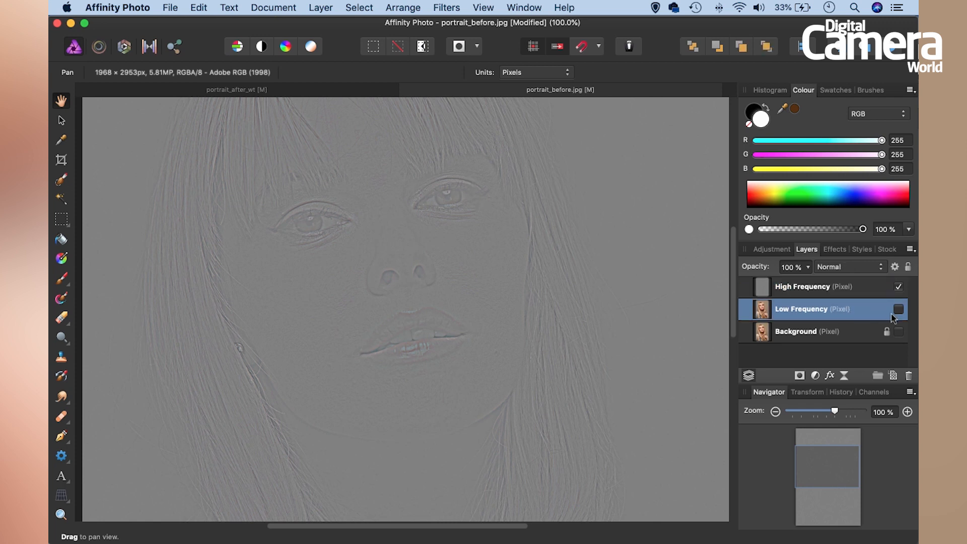
{"action": "left_click", "coordinate": [899, 309]}
{"action": "left_click", "coordinate": [899, 287]}
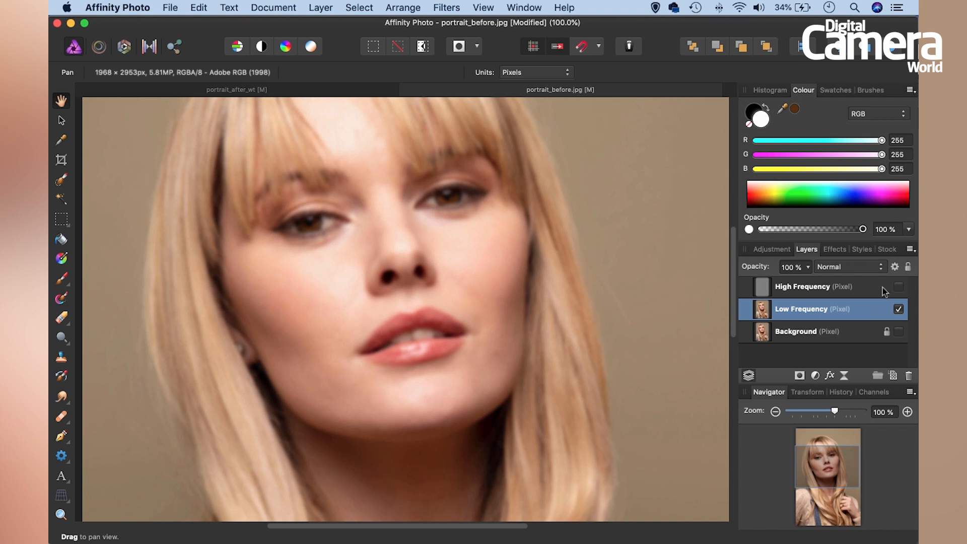
{"action": "left_click", "coordinate": [899, 286]}
{"action": "left_click", "coordinate": [864, 289]}
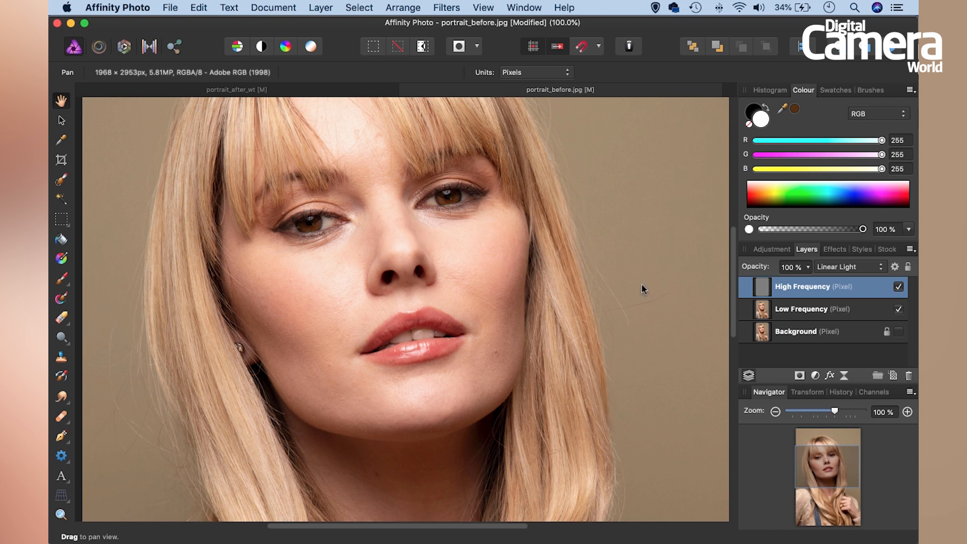
- Select the Low Frequency layer for retouching and hide the High Frequency layer
{"action": "left_click", "coordinate": [835, 310]}
{"action": "left_click", "coordinate": [898, 288]}
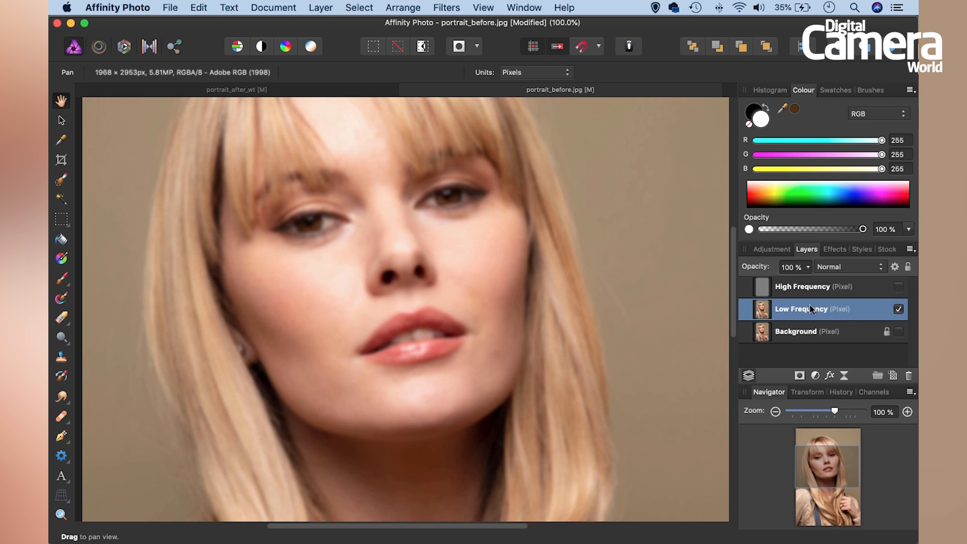
{"action": "key", "text": "super+plus"}
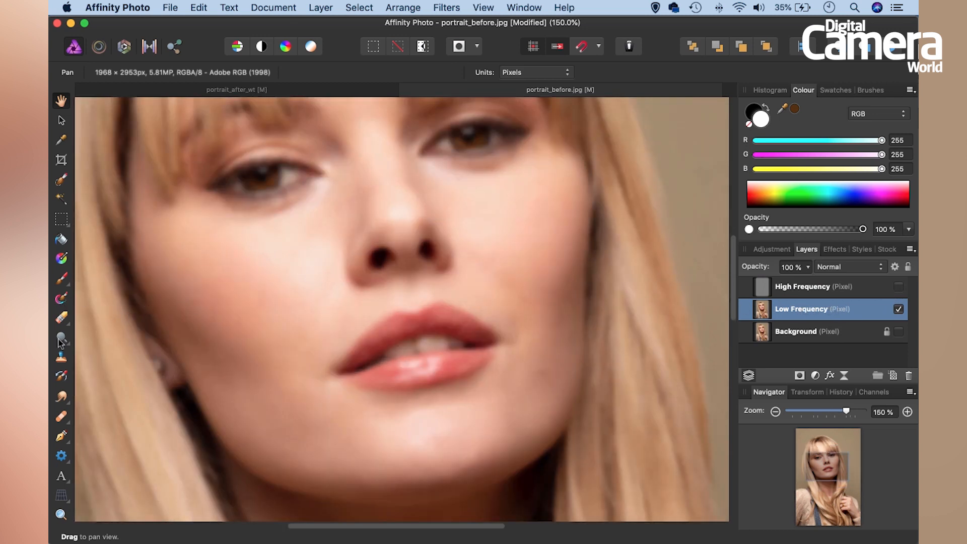
- Set up the Healing Brush Tool with a 77 px width, sampling from the Current Layer
{"action": "left_click", "coordinate": [61, 418]}
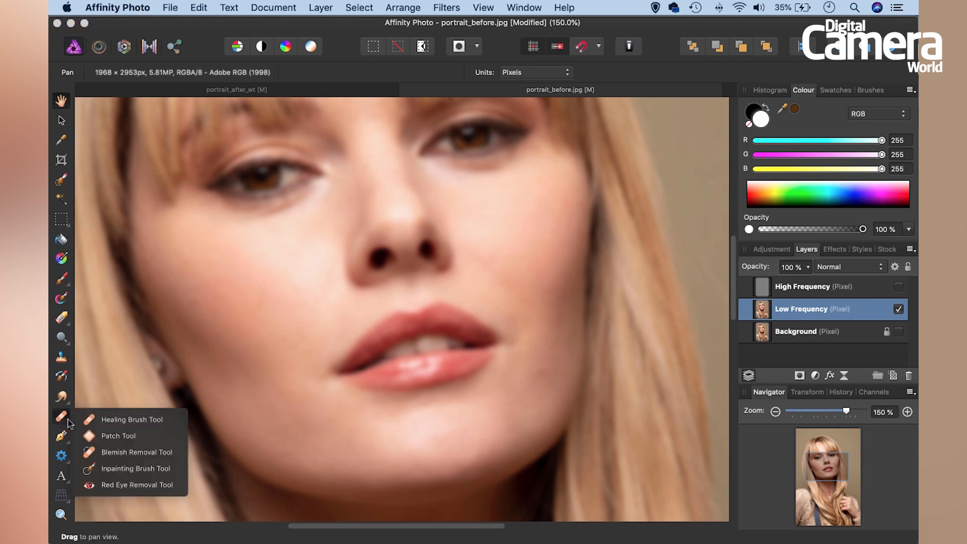
{"action": "left_click", "coordinate": [129, 421]}
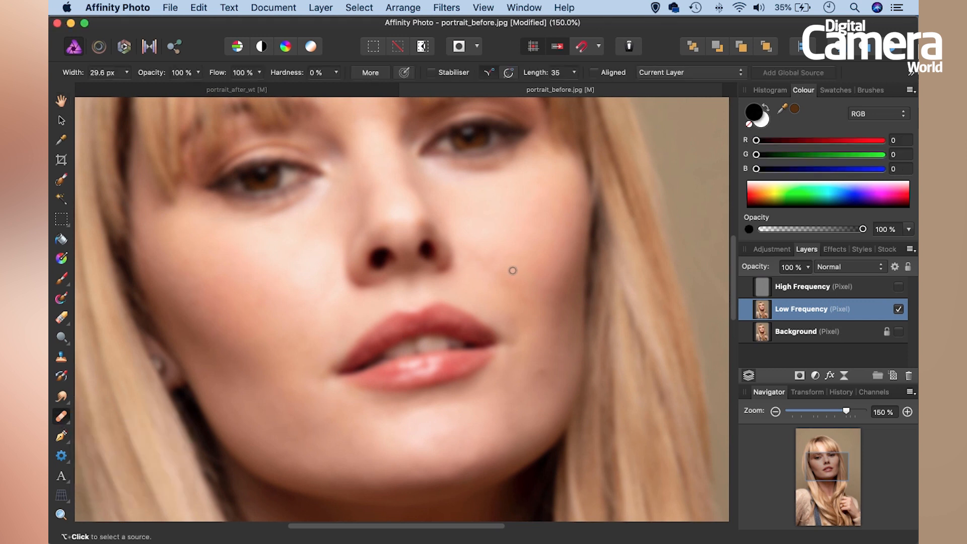
{"action": "key", "text": "bracketright"}
{"action": "key", "text": "bracketright"}
{"action": "key", "text": "bracketright"}
{"action": "key", "text": "bracketright"}
{"action": "key", "text": "bracketright"}
{"action": "key", "text": "bracketright"}
{"action": "key", "text": "bracketright"}
{"action": "left_click", "coordinate": [663, 73]}
{"action": "left_click", "coordinate": [653, 76]}
- Heal uneven tones on the cheek, chin and nose of the Low Frequency layer, sampling clean skin nearby
{"action": "left_click", "coordinate": [548, 351], "text": "alt"}
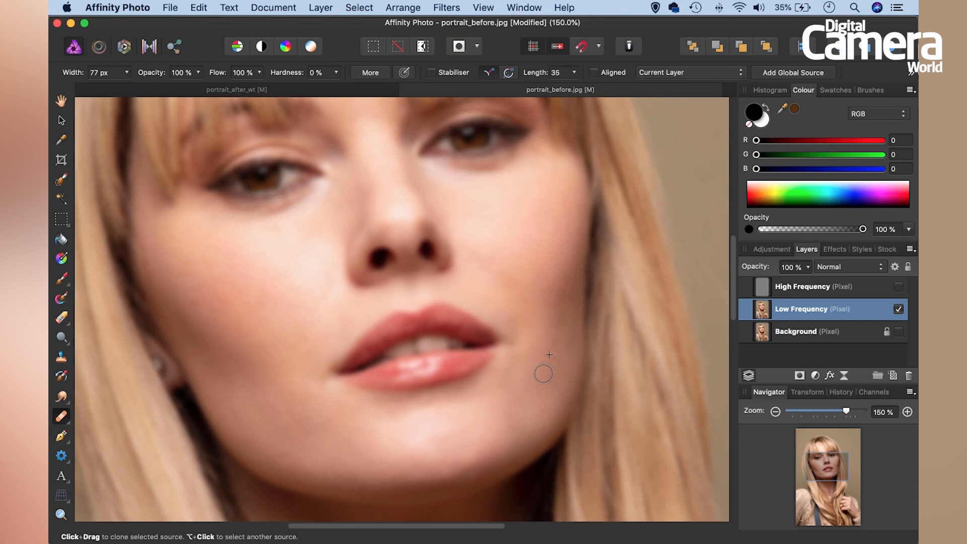
{"action": "left_click", "coordinate": [486, 242], "text": "alt"}
{"action": "left_click", "coordinate": [524, 279], "text": "alt"}
{"action": "left_click", "coordinate": [419, 437], "text": "alt"}
{"action": "left_click", "coordinate": [431, 433], "text": "alt"}
{"action": "left_click", "coordinate": [396, 192], "text": "alt"}
{"action": "left_click", "coordinate": [495, 256], "text": "alt"}
- Switch to the Clone Brush Tool, sampling from the Current Layer, with its opacity set to 20%
{"action": "left_click", "coordinate": [60, 358]}
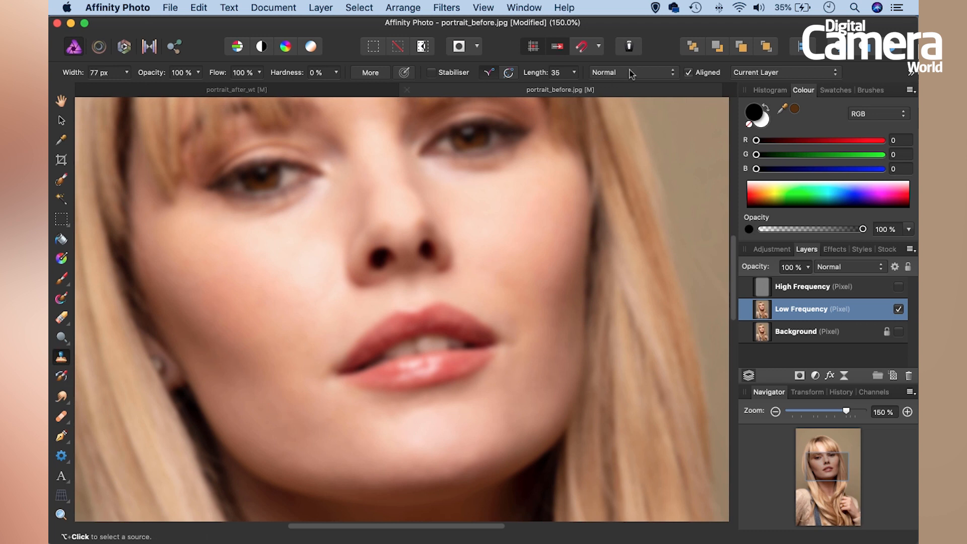
{"action": "left_click", "coordinate": [786, 73]}
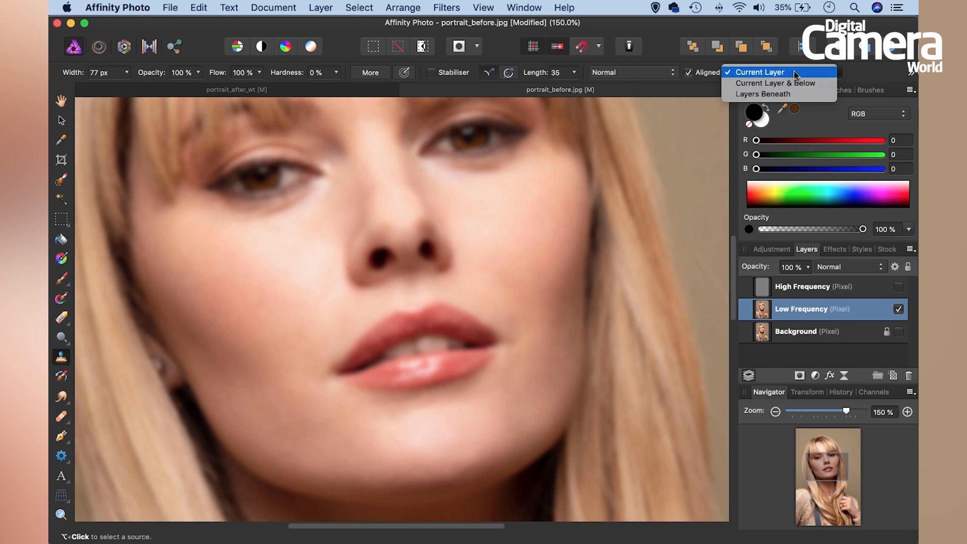
{"action": "left_click", "coordinate": [795, 74]}
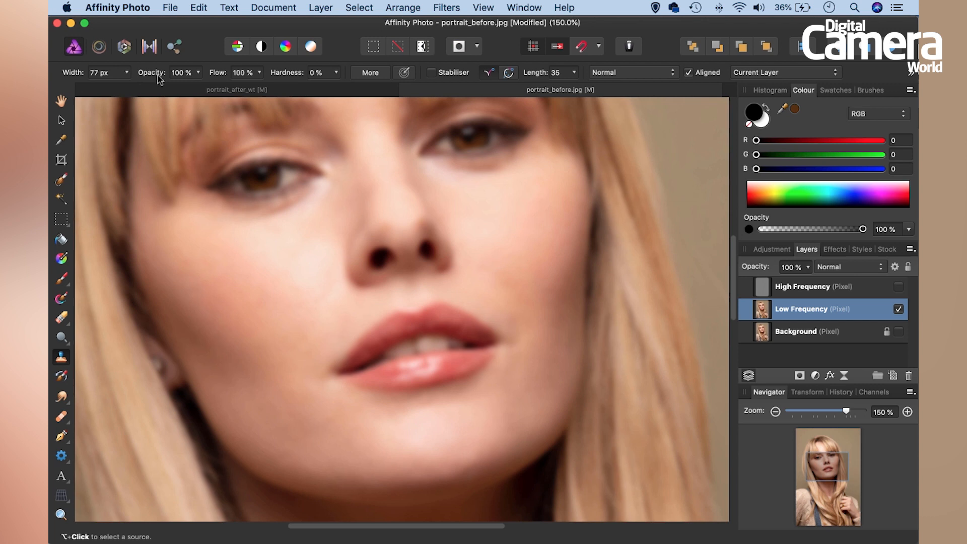
{"action": "left_click", "coordinate": [197, 74]}
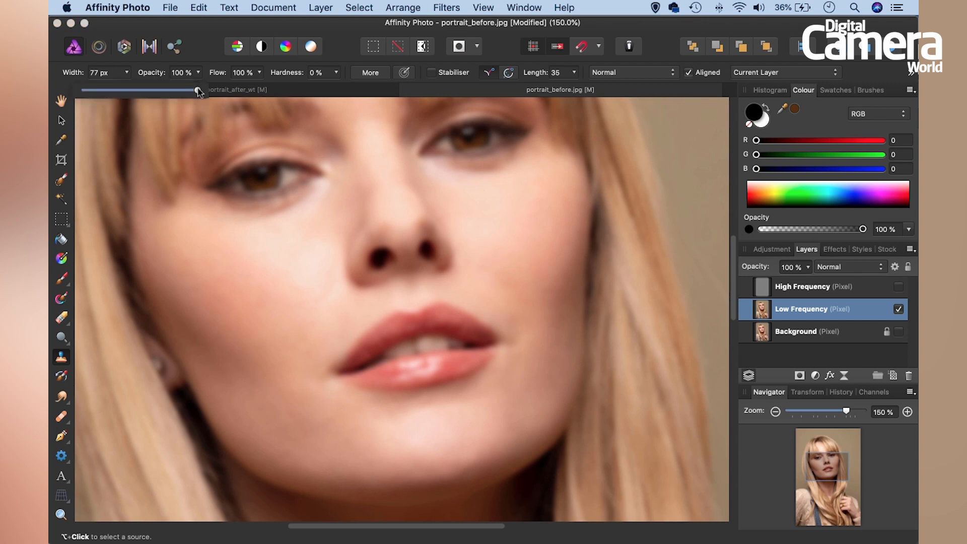
{"action": "left_click", "coordinate": [203, 36]}
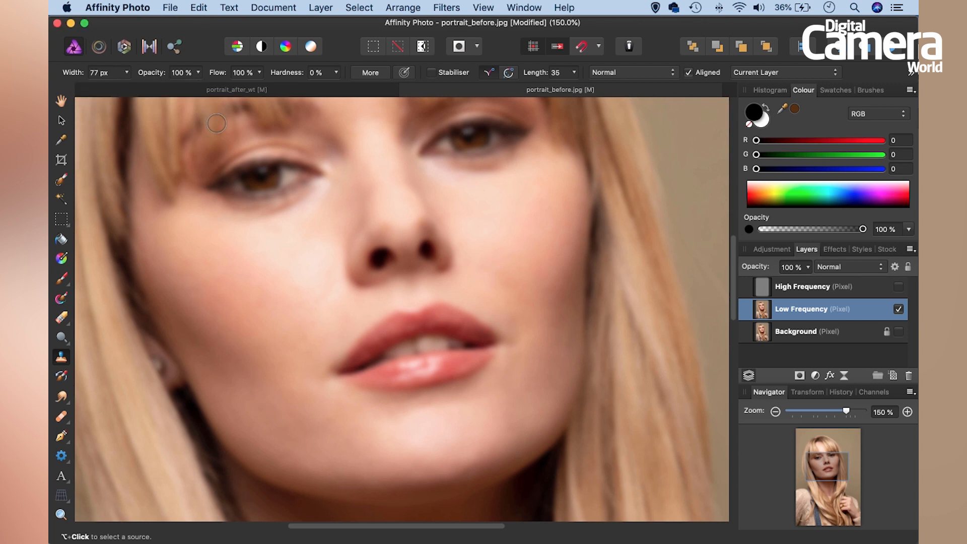
{"action": "key", "text": "2"}
- Clone nearby cheek skin over the areas beneath both eyes with a 71.9 px brush
{"action": "key", "text": "bracketright"}
{"action": "key", "text": "bracketright"}
{"action": "key", "text": "bracketright"}
{"action": "key", "text": "bracketright"}
{"action": "left_click", "coordinate": [479, 197], "text": "alt"}
{"action": "key", "text": "bracketleft"}
{"action": "key", "text": "bracketleft"}
{"action": "key", "text": "bracketleft"}
{"action": "key", "text": "bracketleft"}
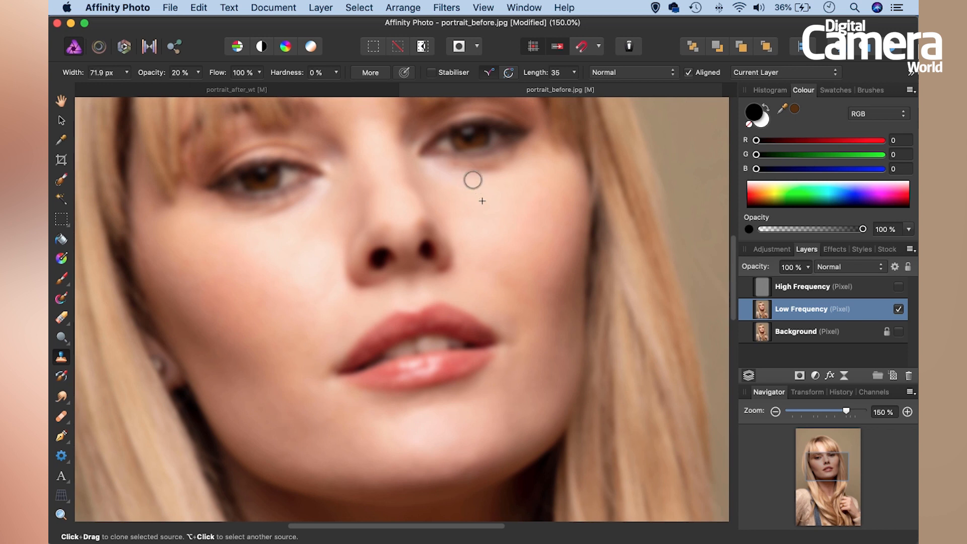
{"action": "left_click_drag", "start_coordinate": [468, 176], "coordinate": [499, 172]}
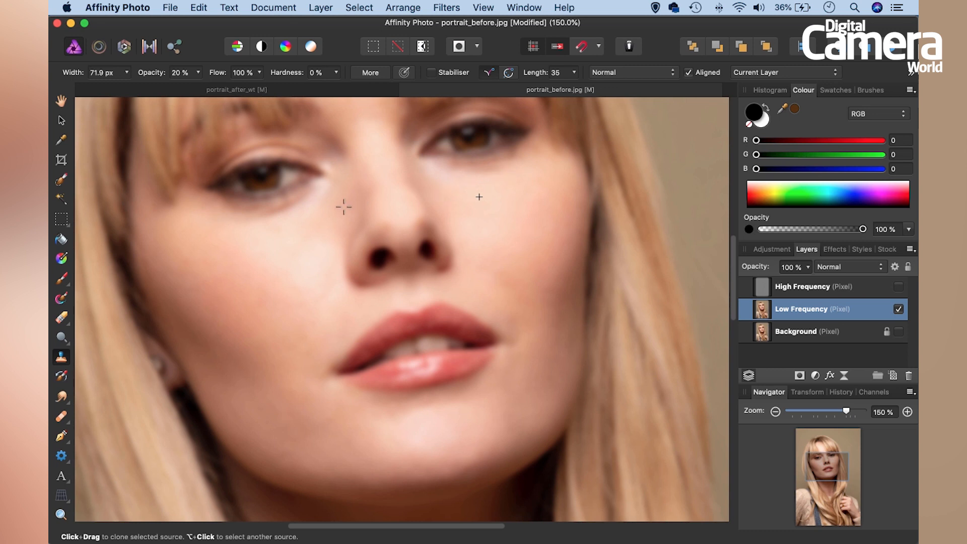
{"action": "left_click", "coordinate": [257, 239], "text": "alt"}
{"action": "mouse_move", "coordinate": [263, 218]}
{"action": "left_mouse_down"}
{"action": "mouse_move", "coordinate": [310, 203]}
{"action": "mouse_move", "coordinate": [285, 217]}
{"action": "mouse_move", "coordinate": [233, 218]}
{"action": "left_mouse_up"}
- Clone nearby skin around both corners of the mouth on the Low Frequency layer with a 51.9 px brush
{"action": "left_click", "coordinate": [307, 359], "text": "alt"}
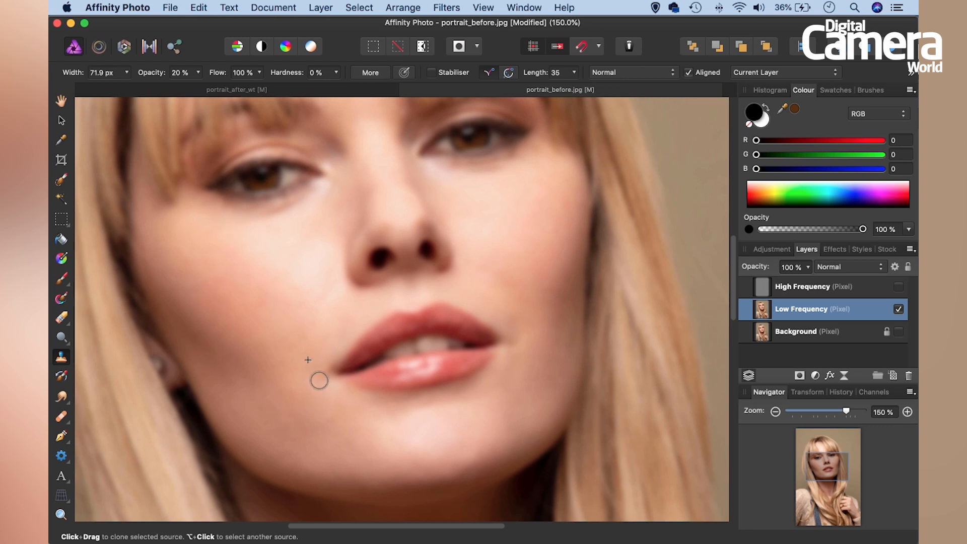
{"action": "key", "text": "bracketleft"}
{"action": "key", "text": "bracketleft"}
{"action": "mouse_move", "coordinate": [319, 381]}
{"action": "left_mouse_down"}
{"action": "mouse_move", "coordinate": [333, 357]}
{"action": "mouse_move", "coordinate": [322, 371]}
{"action": "mouse_move", "coordinate": [342, 390]}
{"action": "left_mouse_up"}
{"action": "left_click", "coordinate": [330, 402], "text": "alt"}
{"action": "left_click", "coordinate": [525, 341], "text": "alt"}
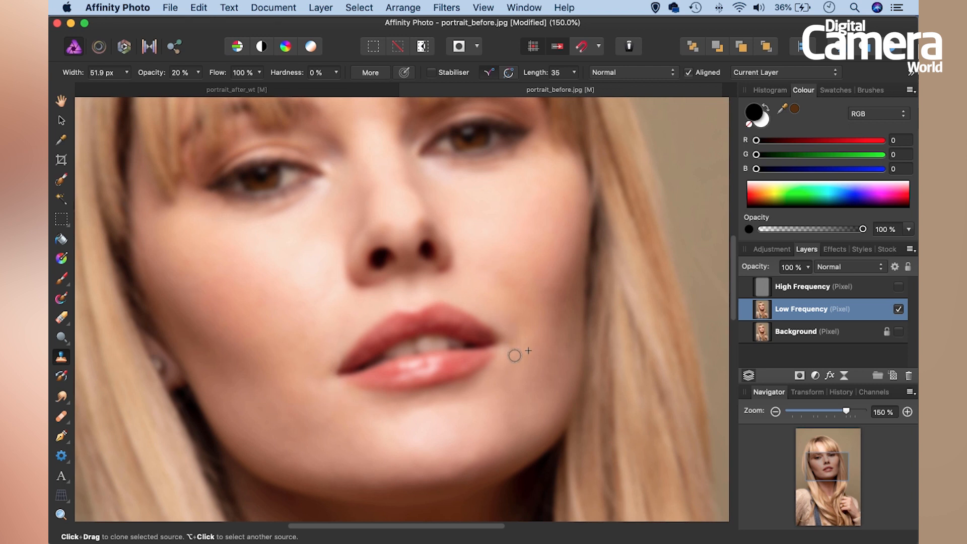
{"action": "left_click_drag", "start_coordinate": [486, 356], "coordinate": [496, 350]}
- Clone sampled skin beside the right-hand mouth corner, over the adjacent cheek and under the right-hand eye with a 79 px brush
{"action": "left_click", "coordinate": [502, 328], "text": "alt"}
{"action": "key", "text": "bracketright"}
{"action": "key", "text": "bracketright"}
{"action": "key", "text": "bracketright"}
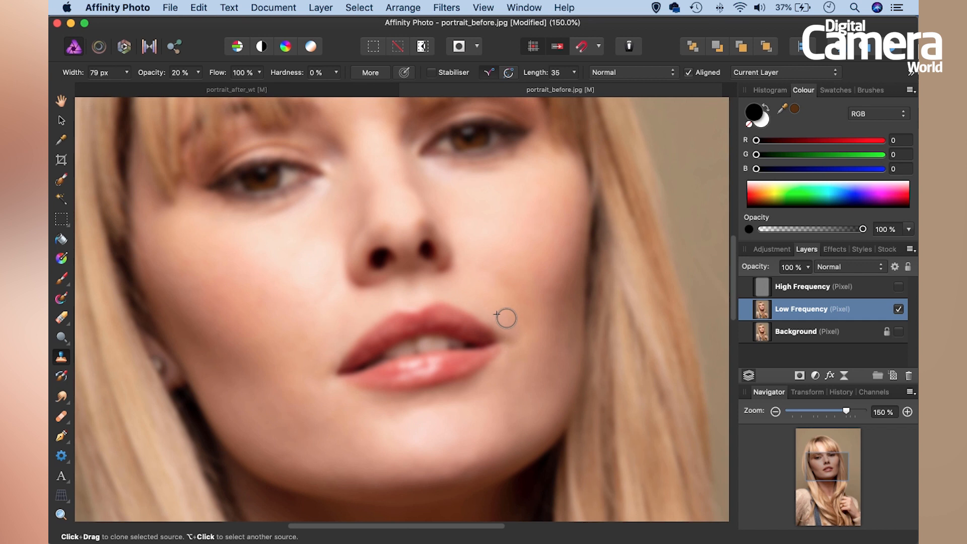
{"action": "mouse_move", "coordinate": [494, 375]}
{"action": "left_mouse_down"}
{"action": "mouse_move", "coordinate": [511, 352]}
{"action": "mouse_move", "coordinate": [502, 384]}
{"action": "mouse_move", "coordinate": [511, 360]}
{"action": "left_mouse_up"}
{"action": "left_click", "coordinate": [526, 314], "text": "alt"}
{"action": "left_click_drag", "start_coordinate": [497, 249], "coordinate": [522, 285]}
{"action": "left_click", "coordinate": [493, 192], "text": "alt"}
{"action": "mouse_move", "coordinate": [476, 174]}
{"action": "left_mouse_down"}
{"action": "mouse_move", "coordinate": [505, 168]}
{"action": "mouse_move", "coordinate": [491, 174]}
{"action": "left_mouse_up"}
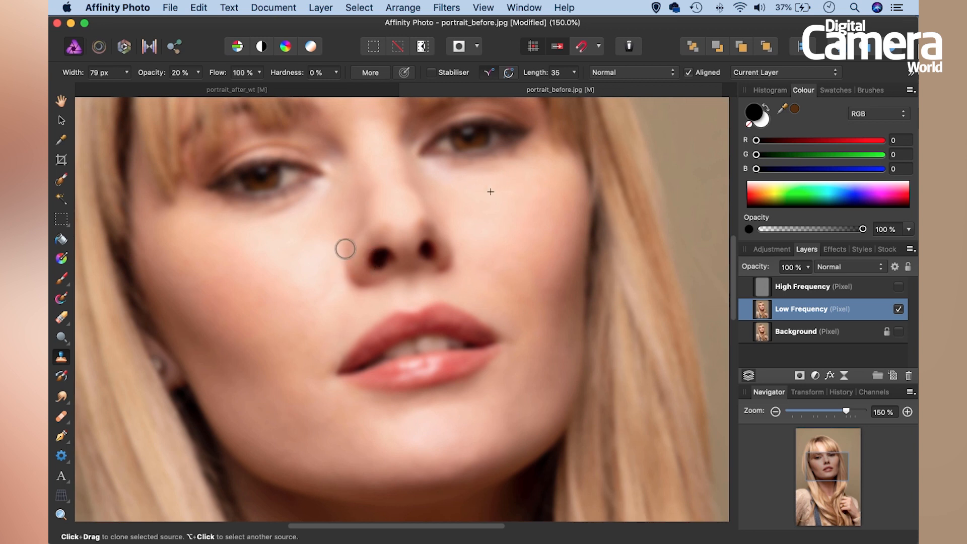
- Clone sampled skin over the bridge and side of the nose and the left-hand cheek
{"action": "left_click", "coordinate": [387, 178], "text": "alt"}
{"action": "left_click_drag", "start_coordinate": [401, 189], "coordinate": [411, 209]}
{"action": "left_click", "coordinate": [305, 288], "text": "alt"}
{"action": "mouse_move", "coordinate": [323, 289]}
{"action": "left_mouse_down"}
{"action": "mouse_move", "coordinate": [319, 308]}
{"action": "mouse_move", "coordinate": [326, 289]}
{"action": "left_mouse_up"}
{"action": "left_click", "coordinate": [331, 341], "text": "alt"}
- Select and show the High Frequency layer, and switch to the Healing Brush Tool with a 48.5 px width
{"action": "left_click", "coordinate": [822, 288]}
{"action": "left_click", "coordinate": [898, 288]}
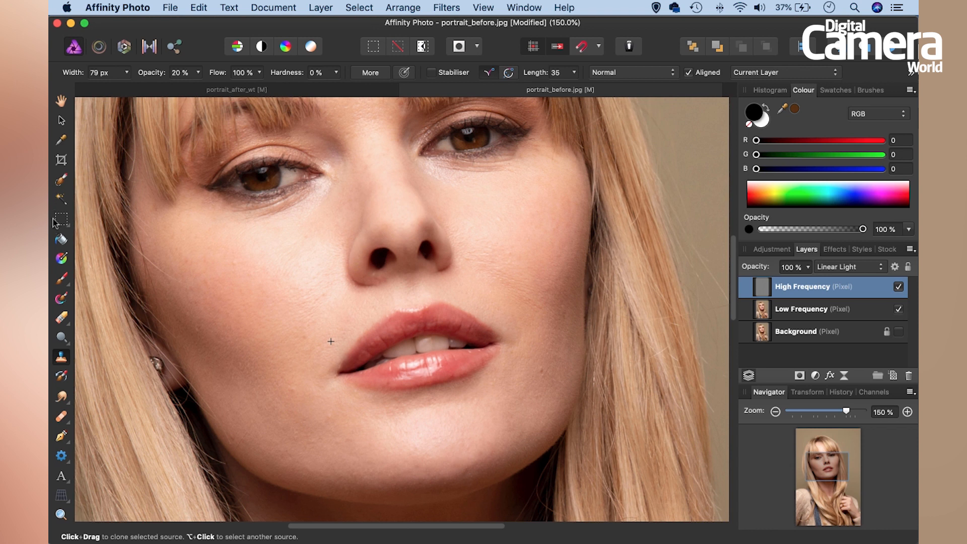
{"action": "left_click", "coordinate": [60, 417]}
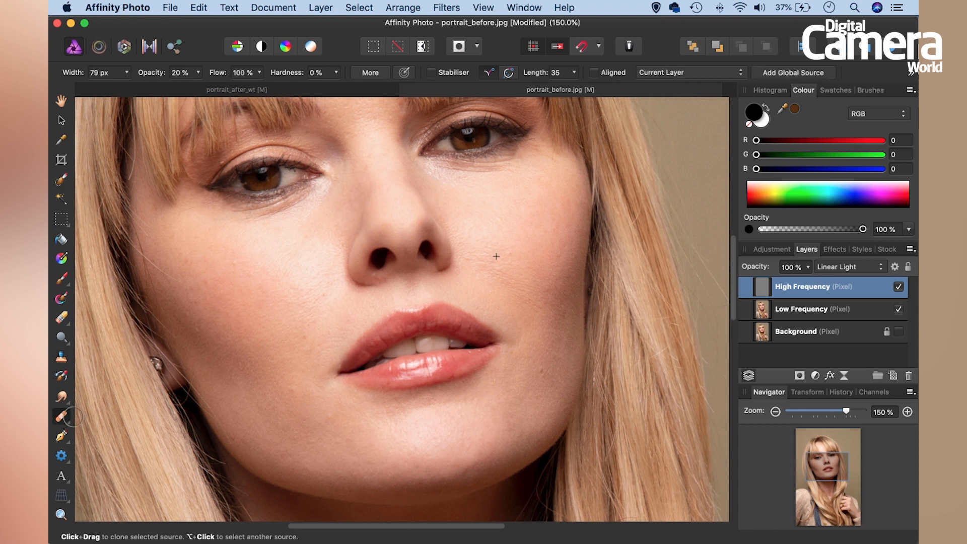
{"action": "left_click_drag", "start_coordinate": [149, 76], "coordinate": [162, 77]}
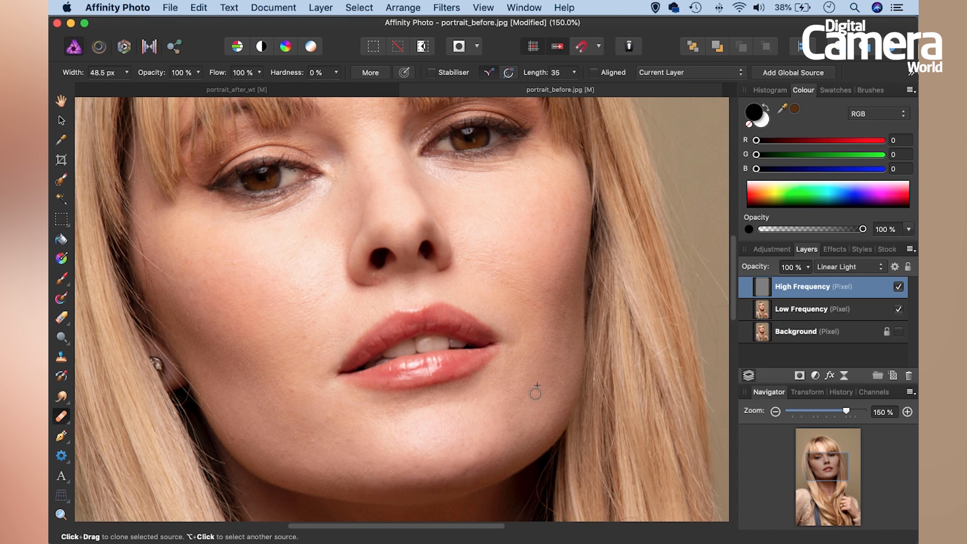
- Heal texture blemishes on the cheeks, chin and under-eye skin of the High Frequency layer, reducing the brush to 25.3 px for finer spots
{"action": "left_click", "coordinate": [460, 247], "text": "alt"}
{"action": "left_click", "coordinate": [491, 213], "text": "alt"}
{"action": "left_click", "coordinate": [442, 193], "text": "alt"}
{"action": "left_click", "coordinate": [459, 186], "text": "alt"}
{"action": "left_click", "coordinate": [325, 328], "text": "alt"}
{"action": "left_click", "coordinate": [320, 287], "text": "alt"}
{"action": "left_click", "coordinate": [284, 380], "text": "alt"}
{"action": "left_click", "coordinate": [331, 426], "text": "alt"}
{"action": "left_click", "coordinate": [420, 400], "text": "alt"}
{"action": "left_click", "coordinate": [464, 457], "text": "alt"}
{"action": "left_click", "coordinate": [546, 277], "text": "alt"}
{"action": "key", "text": "bracketleft"}
{"action": "key", "text": "bracketleft"}
{"action": "key", "text": "bracketleft"}
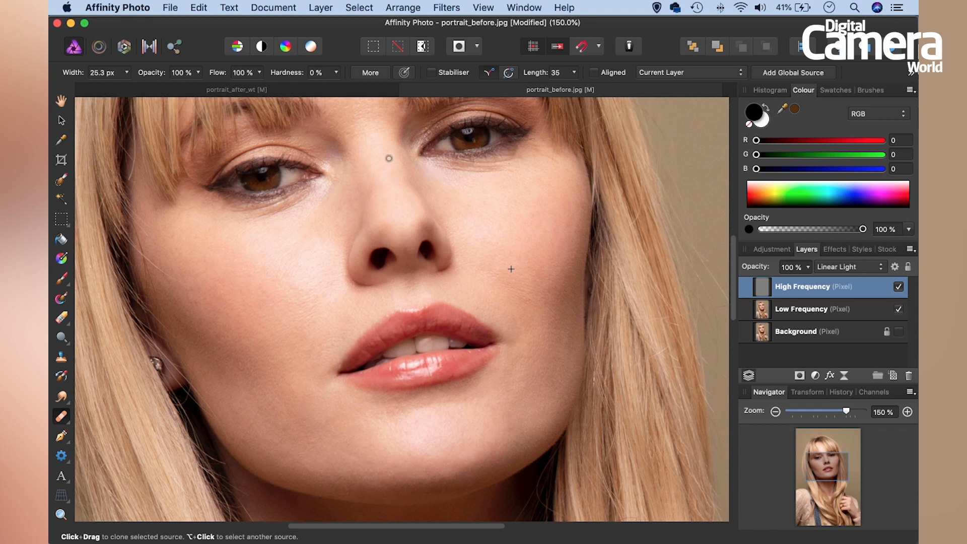
- Clone clean skin texture under both eyes on the High Frequency layer using the Clone Brush Tool at 20% opacity and 89.1 px
{"action": "key", "text": "s"}
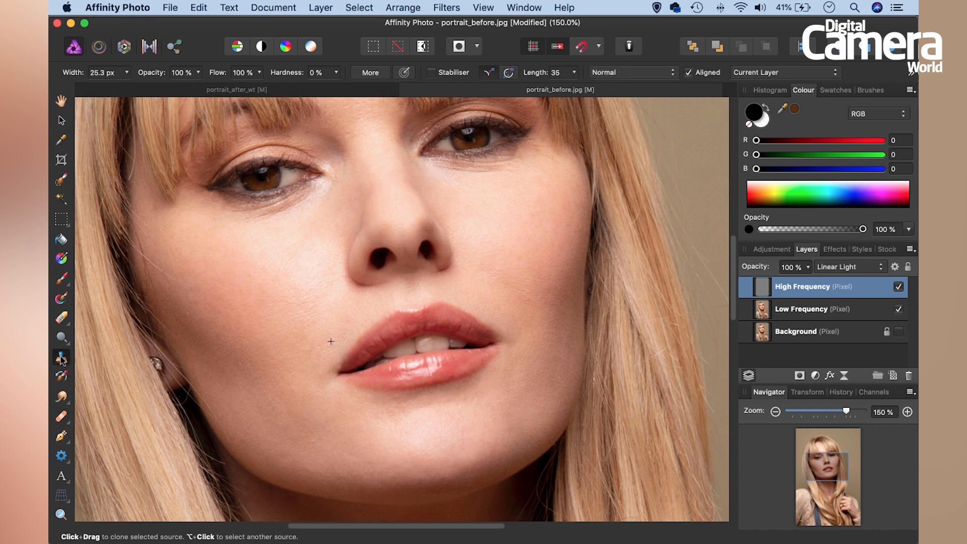
{"action": "key", "text": "2"}
{"action": "key", "text": "bracketright"}
{"action": "key", "text": "bracketright"}
{"action": "key", "text": "bracketright"}
{"action": "key", "text": "bracketright"}
{"action": "key", "text": "bracketright"}
{"action": "left_click", "coordinate": [272, 247], "text": "alt"}
{"action": "mouse_move", "coordinate": [267, 222]}
{"action": "left_mouse_down"}
{"action": "mouse_move", "coordinate": [329, 192]}
{"action": "mouse_move", "coordinate": [302, 211]}
{"action": "mouse_move", "coordinate": [247, 221]}
{"action": "mouse_move", "coordinate": [317, 197]}
{"action": "left_mouse_up"}
{"action": "left_click", "coordinate": [448, 191], "text": "alt"}
- Show the Background layer on its own for comparison, and turn the Low and High Frequency layers back on
{"action": "left_click", "coordinate": [899, 286]}
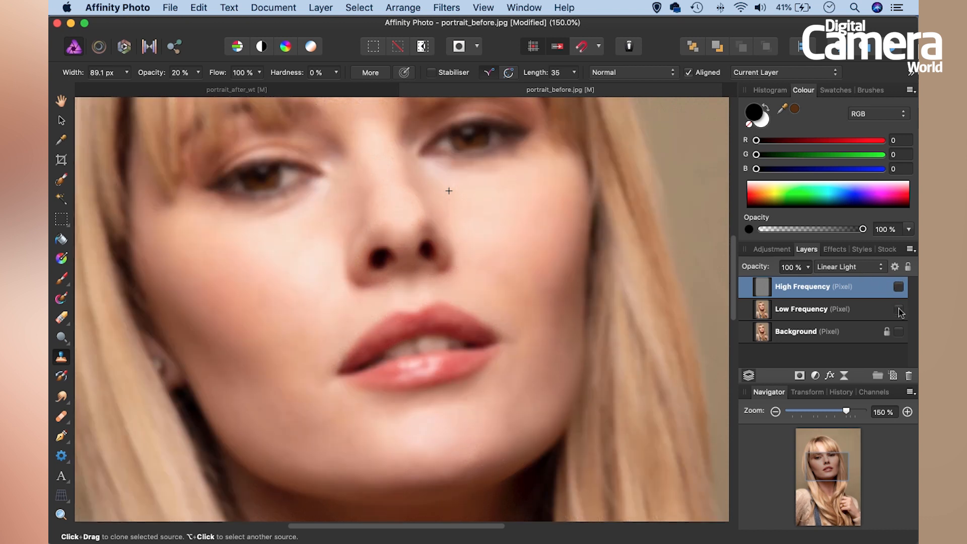
{"action": "left_click", "coordinate": [899, 309]}
{"action": "left_click", "coordinate": [899, 331]}
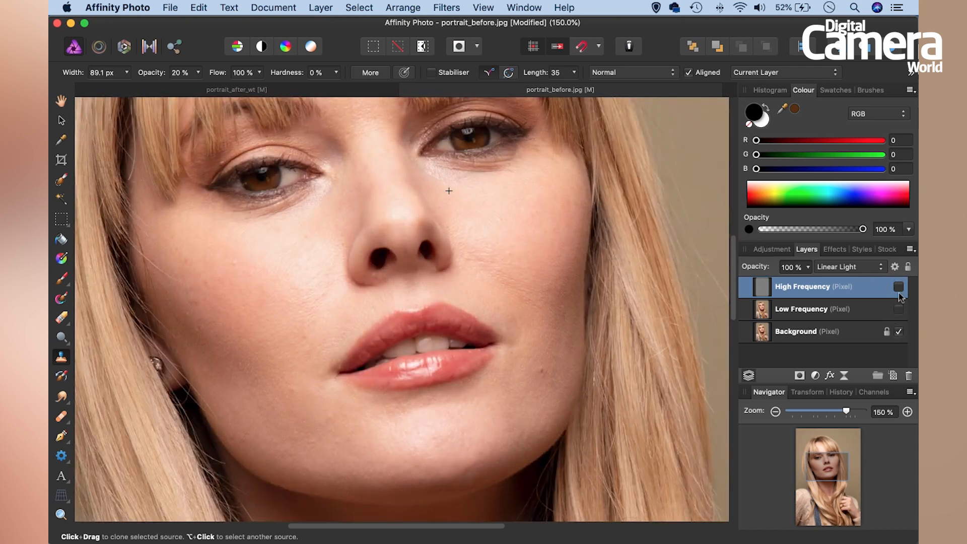
{"action": "left_click", "coordinate": [899, 308]}
{"action": "left_click", "coordinate": [899, 286]}
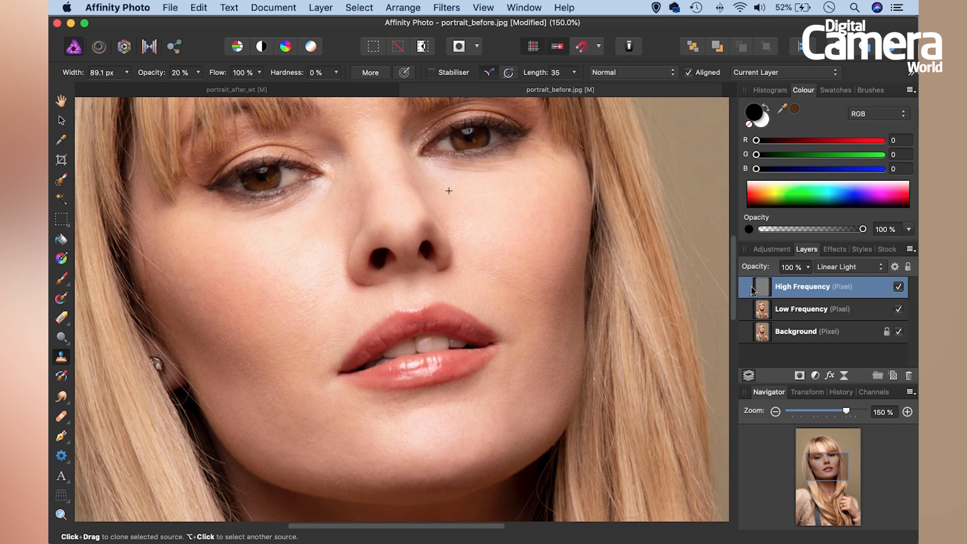
- Group the High Frequency and Low Frequency layers and set the group's opacity to 82%
{"action": "left_click", "coordinate": [860, 313], "text": "shift"}
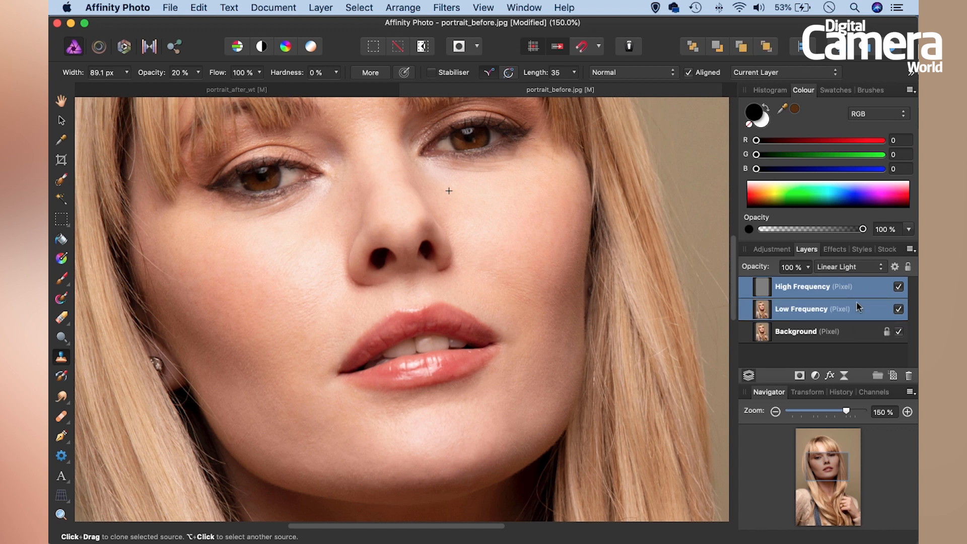
{"action": "key", "text": "super+g"}
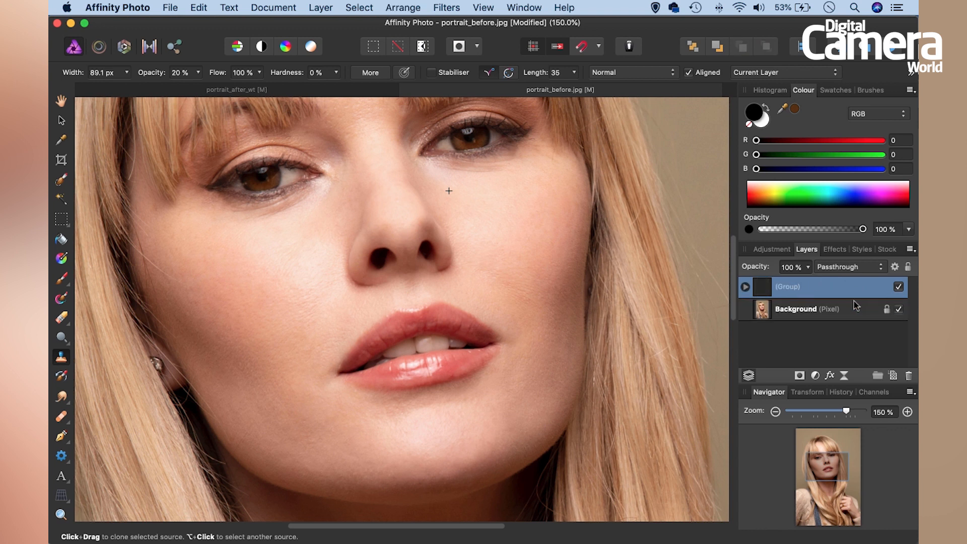
{"action": "left_click", "coordinate": [807, 285]}
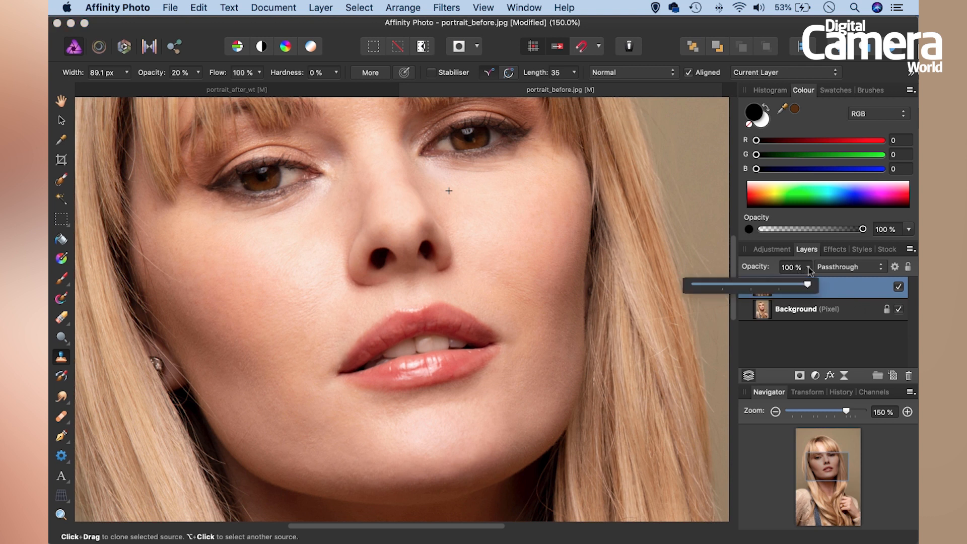
{"action": "mouse_move", "coordinate": [808, 285]}
{"action": "left_mouse_down"}
{"action": "mouse_move", "coordinate": [673, 287]}
{"action": "mouse_move", "coordinate": [789, 286]}
{"action": "left_mouse_up"}
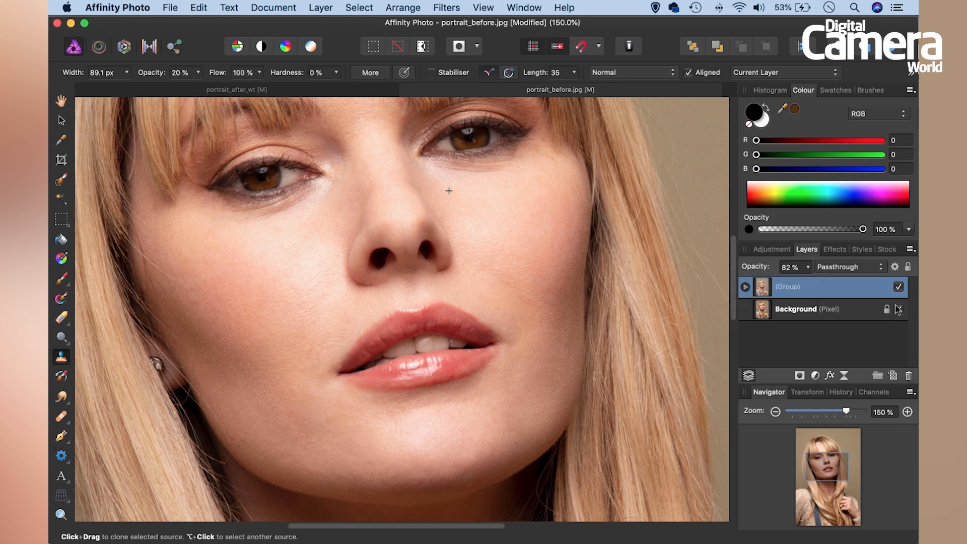
- Compare the portrait with and without the retouching group
{"action": "left_click", "coordinate": [898, 287]}
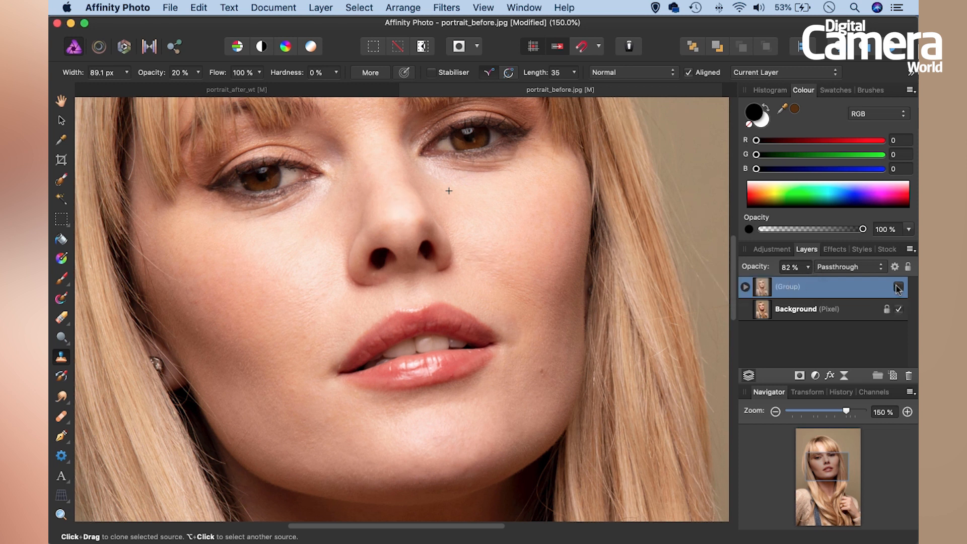
{"action": "left_click", "coordinate": [898, 287]}
{"action": "left_click", "coordinate": [898, 287]}
{"action": "left_click", "coordinate": [898, 287]}
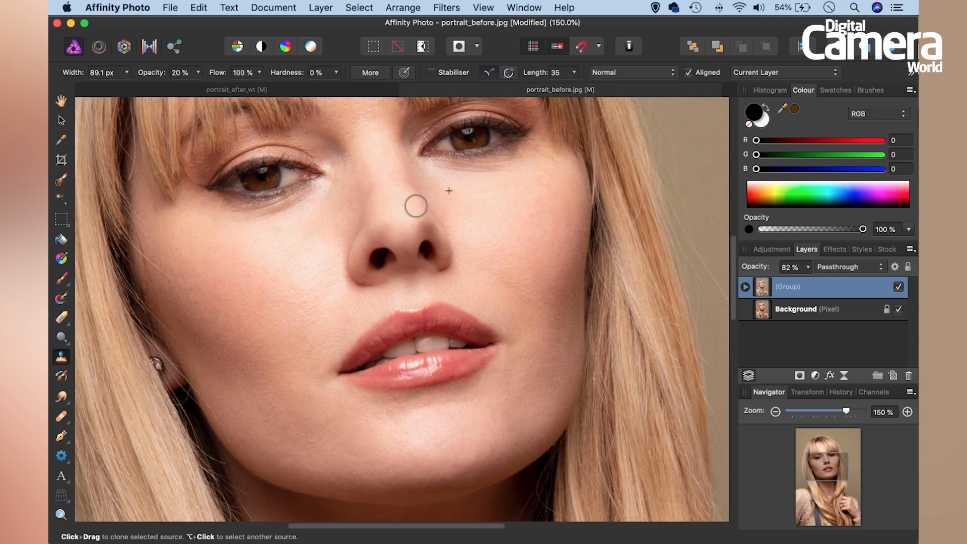
- Add a new pixel layer in Colour Dodge blend mode above the group and switch to the Paint Brush Tool
{"action": "left_click_drag", "start_coordinate": [410, 207], "coordinate": [438, 243]}
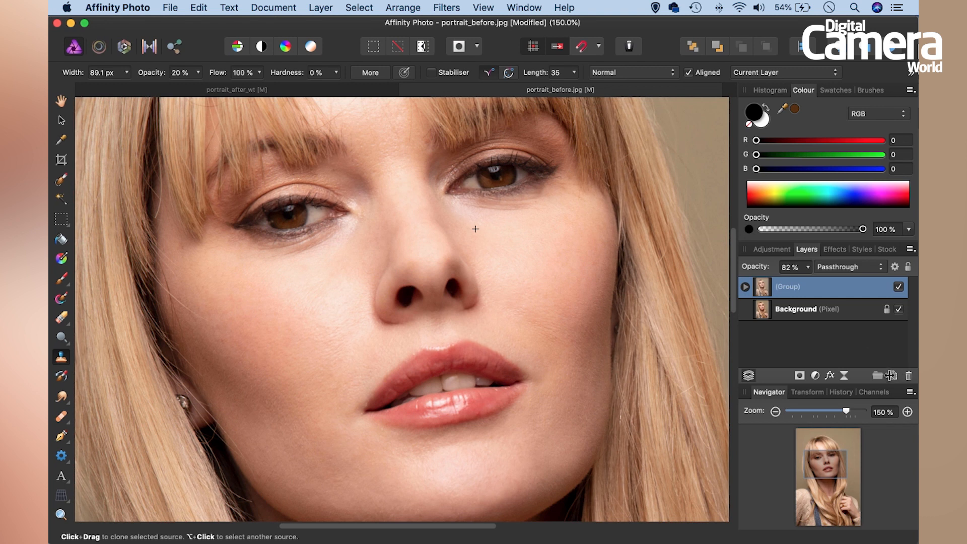
{"action": "left_click", "coordinate": [891, 375]}
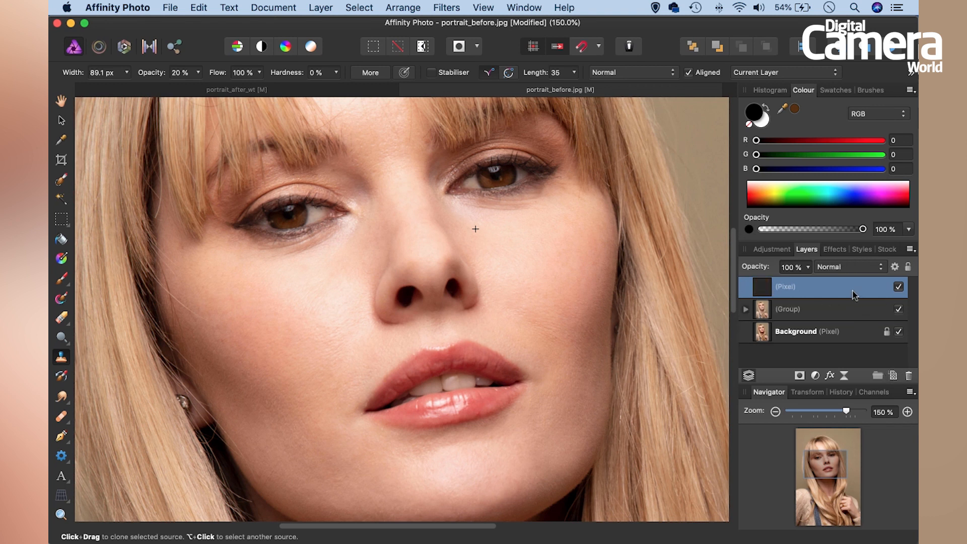
{"action": "left_click", "coordinate": [61, 280]}
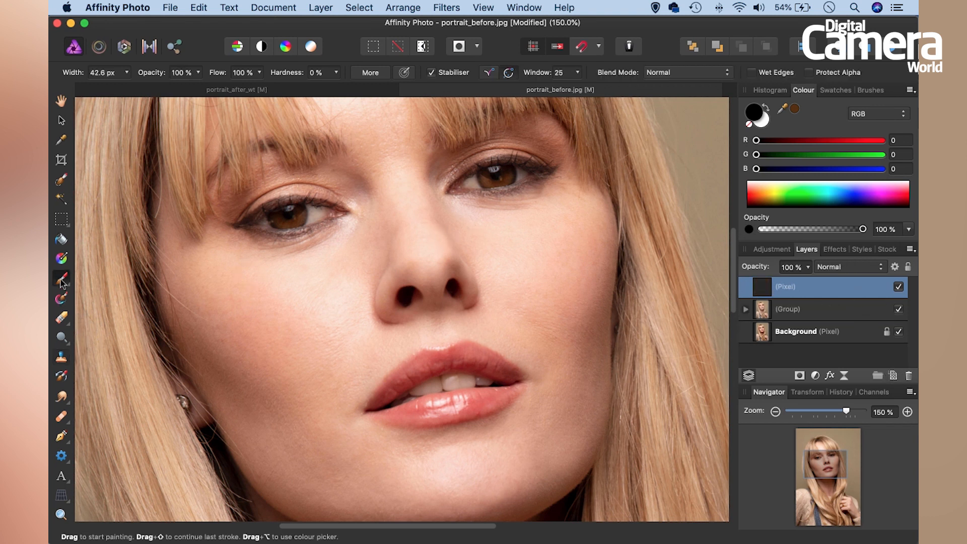
{"action": "left_click", "coordinate": [846, 266]}
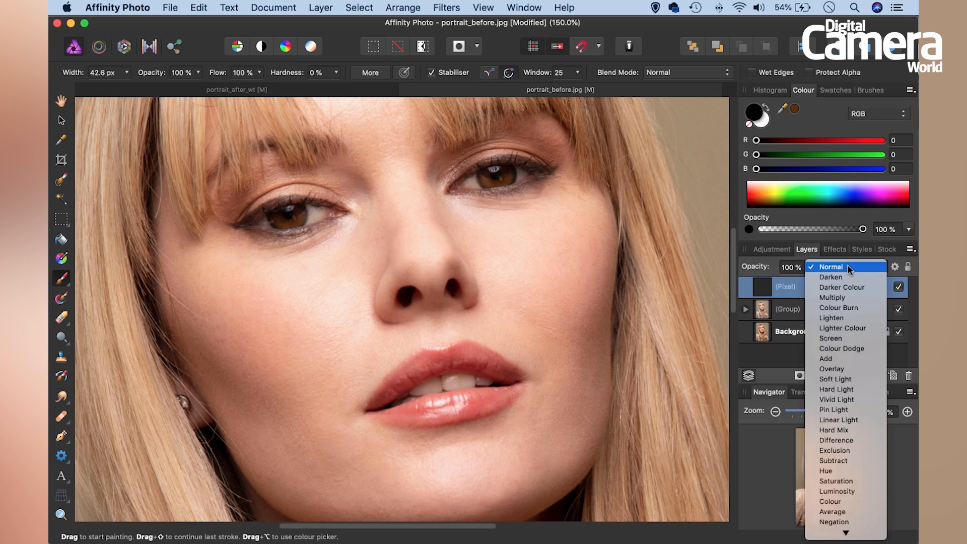
{"action": "left_click", "coordinate": [854, 348]}
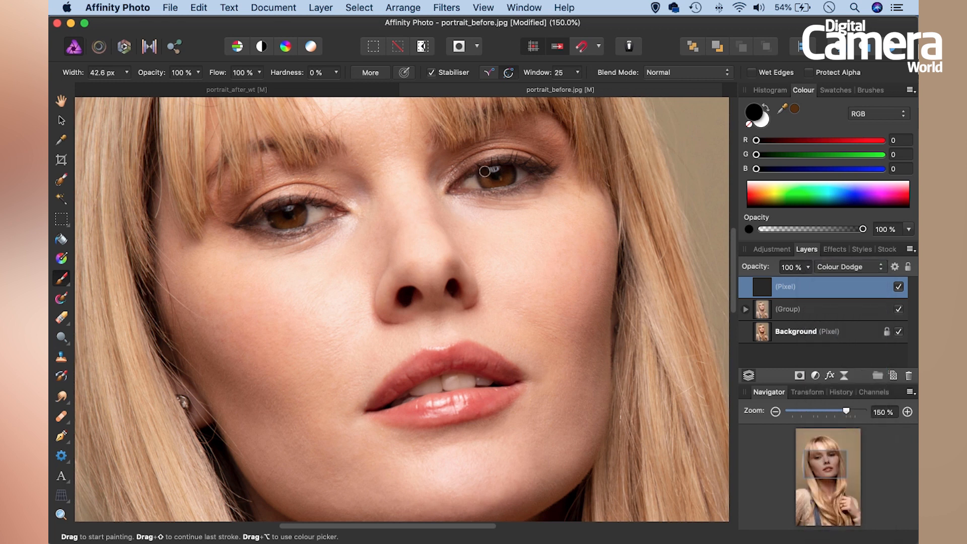
- Sample the brown of the iris and paint over both irises on the Colour Dodge layer with a 42.6 px brush
{"action": "key", "text": "super+plus"}
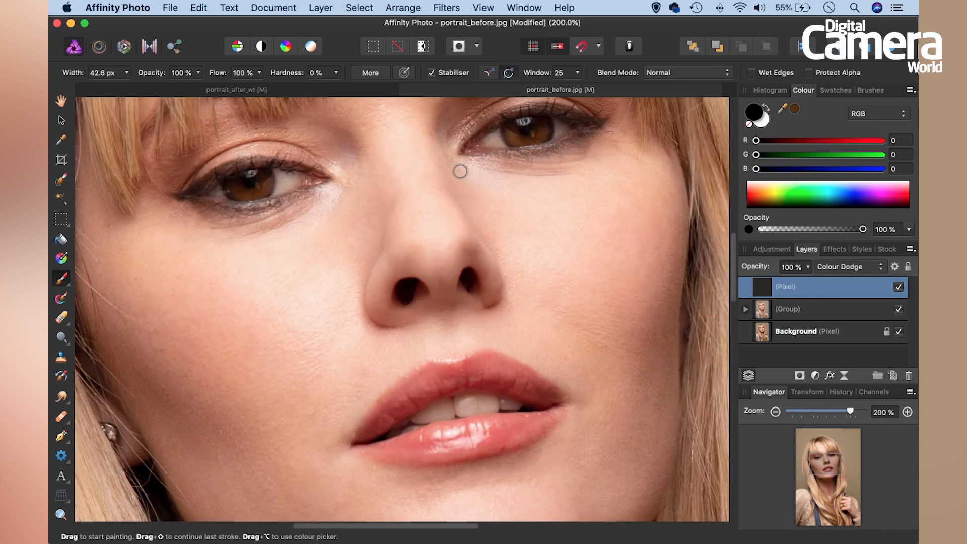
{"action": "scroll", "coordinate": [460, 171], "scroll_direction": "up", "scroll_amount": 3}
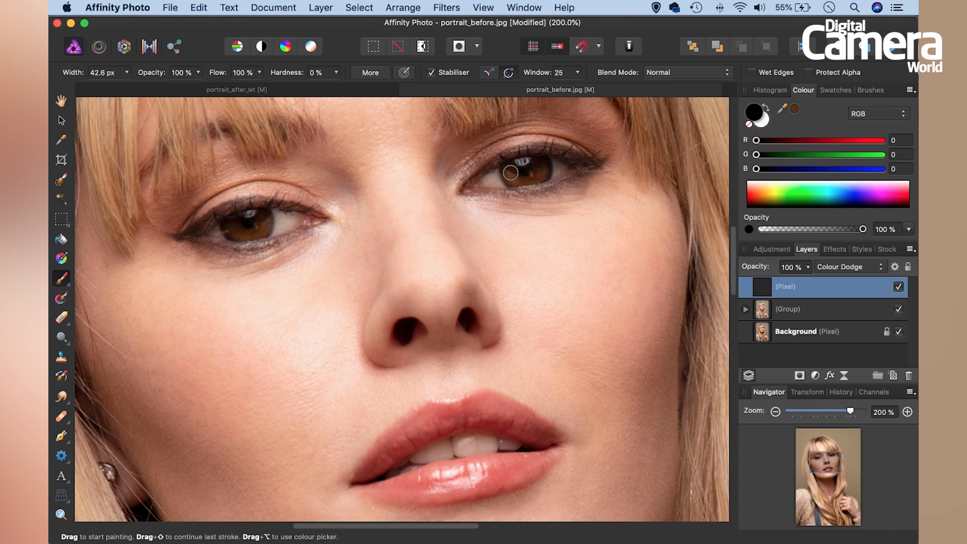
{"action": "left_click", "coordinate": [511, 172], "text": "alt"}
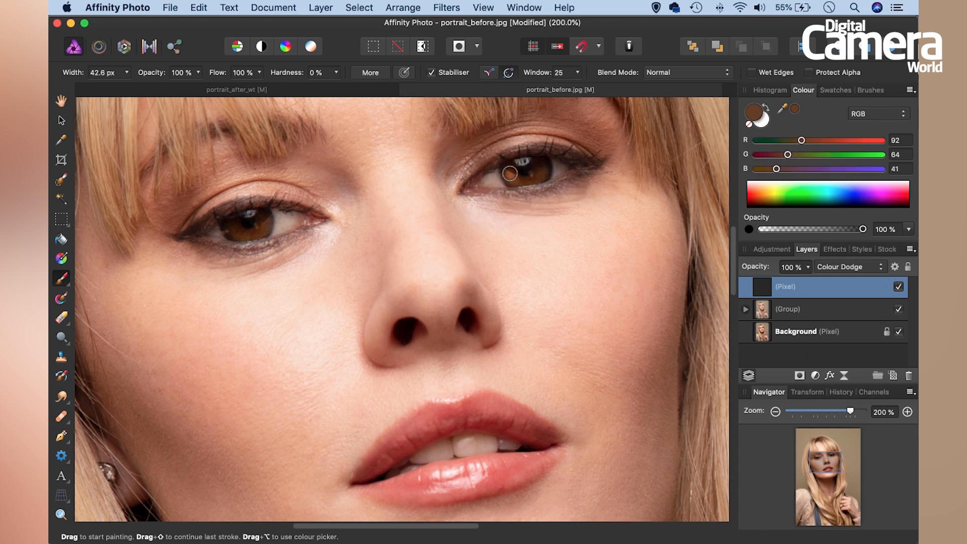
{"action": "left_click_drag", "start_coordinate": [510, 174], "coordinate": [534, 175]}
{"action": "left_click_drag", "start_coordinate": [381, 188], "coordinate": [359, 185]}
{"action": "key", "text": "super+z"}
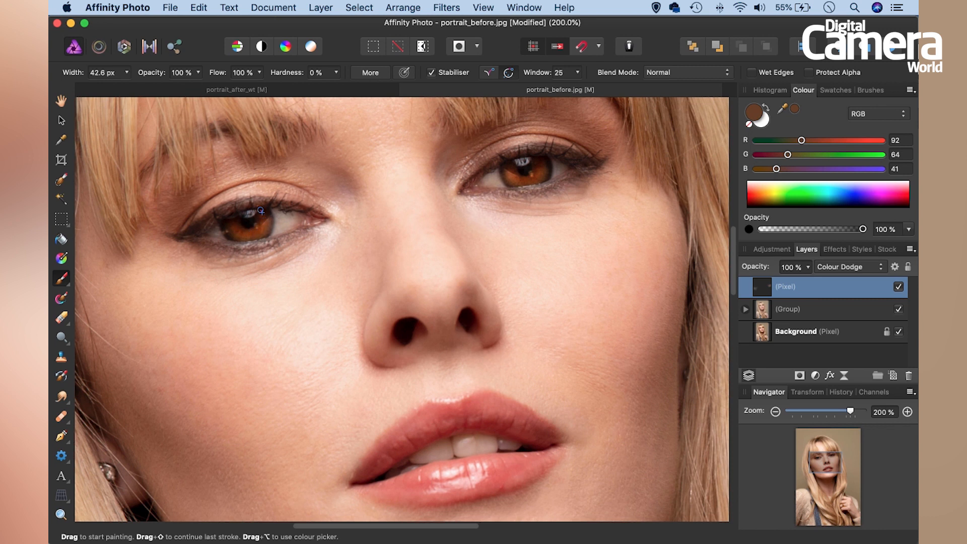
{"action": "left_click_drag", "start_coordinate": [222, 228], "coordinate": [256, 227]}
- Compare the eyes with and without the Colour Dodge layer and set its opacity to 41%
{"action": "left_click", "coordinate": [899, 286]}
{"action": "left_click", "coordinate": [899, 287]}
{"action": "left_click", "coordinate": [808, 267]}
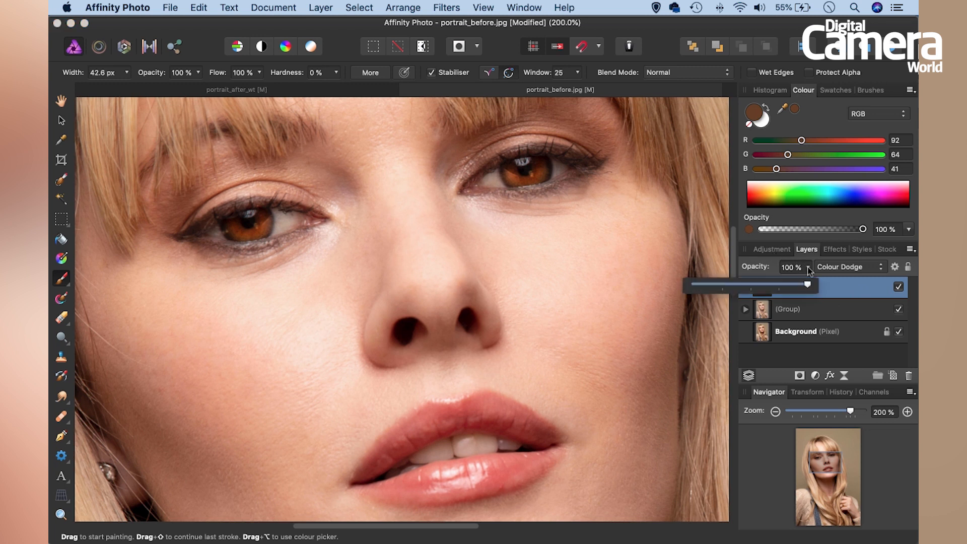
{"action": "left_click_drag", "start_coordinate": [808, 275], "coordinate": [742, 284]}
- Add an HSL adjustment layer and set the Luminosity Shift of the Reds to 14%
{"action": "key", "text": "super+1"}
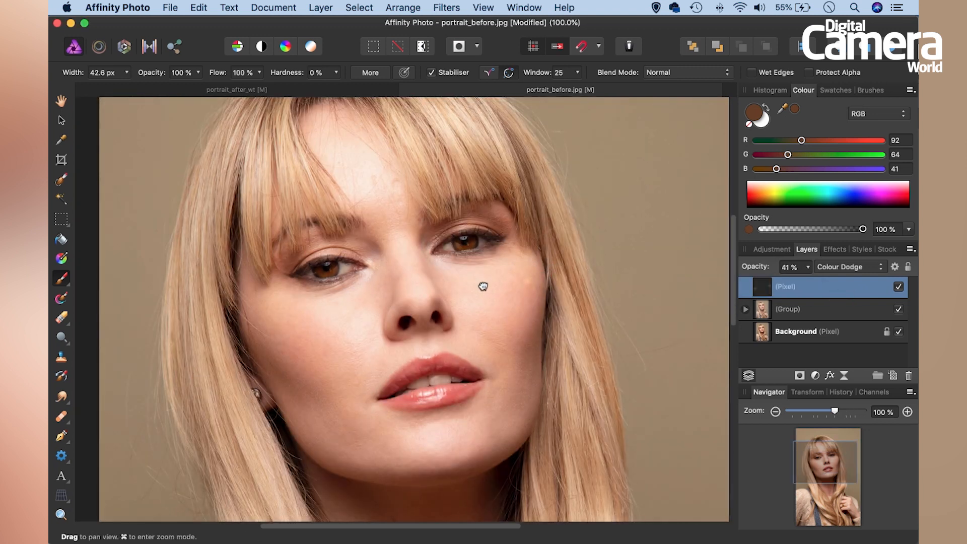
{"action": "scroll", "coordinate": [482, 283], "scroll_direction": "down", "scroll_amount": 1}
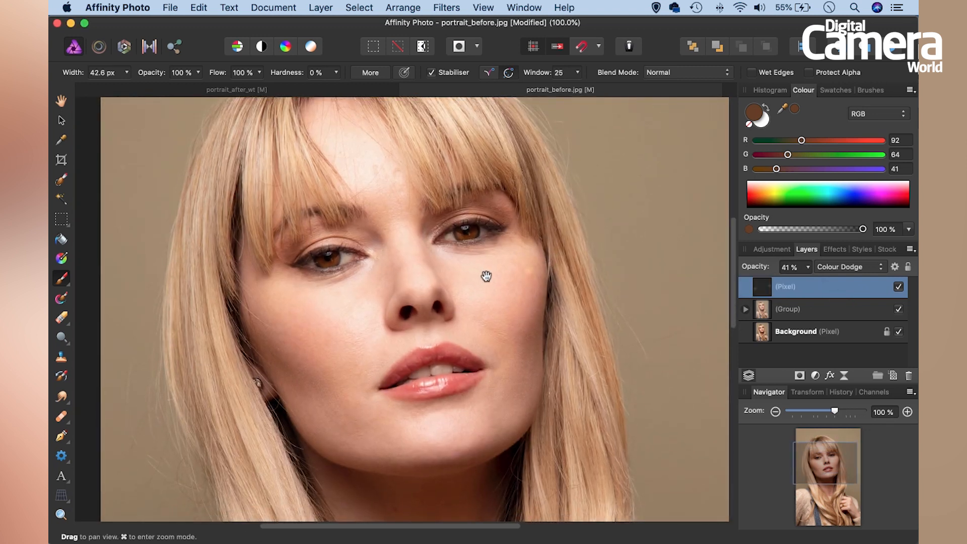
{"action": "left_click", "coordinate": [814, 377]}
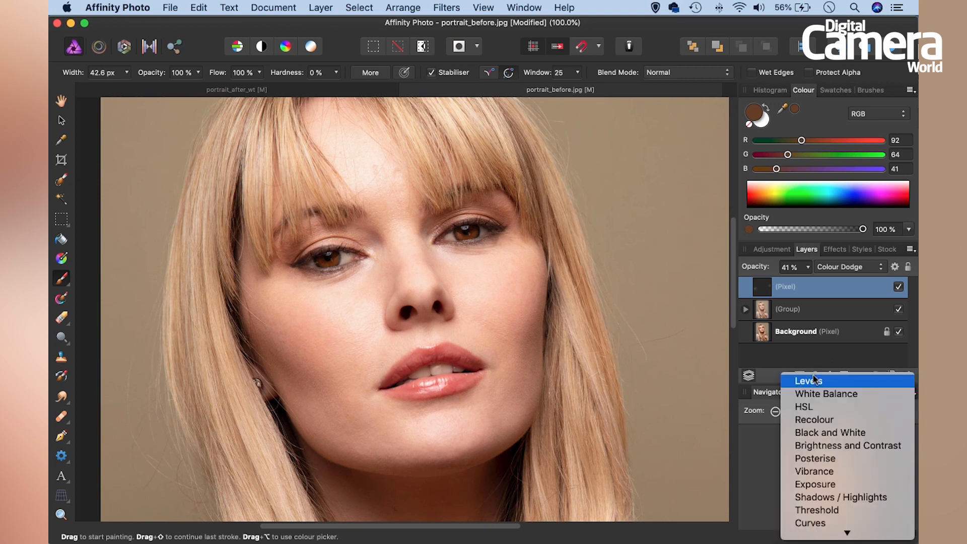
{"action": "left_click", "coordinate": [815, 408]}
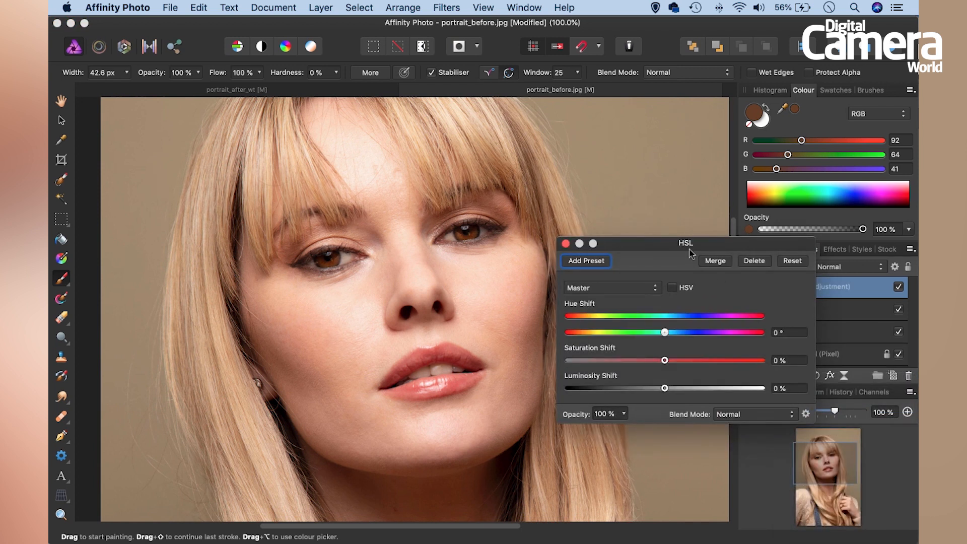
{"action": "left_click", "coordinate": [612, 291]}
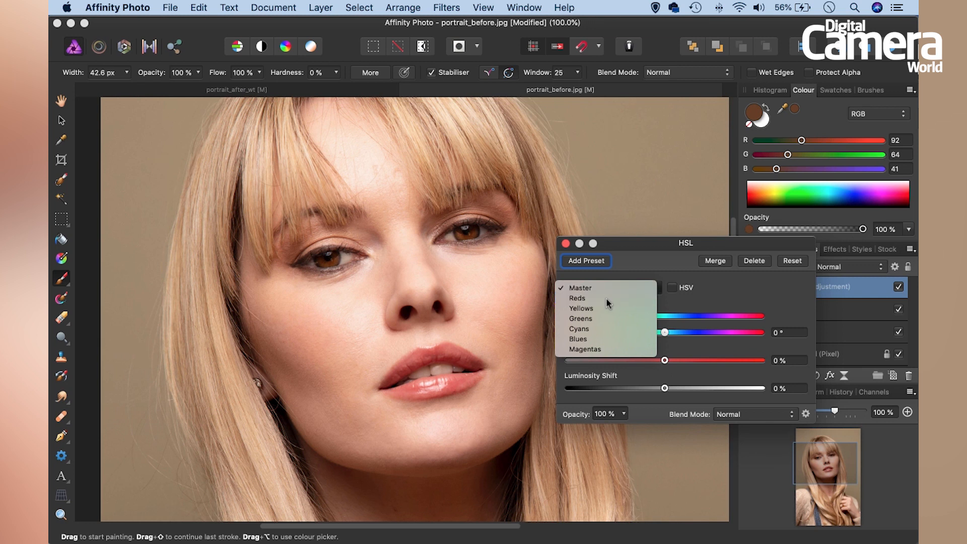
{"action": "left_click", "coordinate": [606, 298]}
{"action": "left_click_drag", "start_coordinate": [666, 390], "coordinate": [679, 390]}
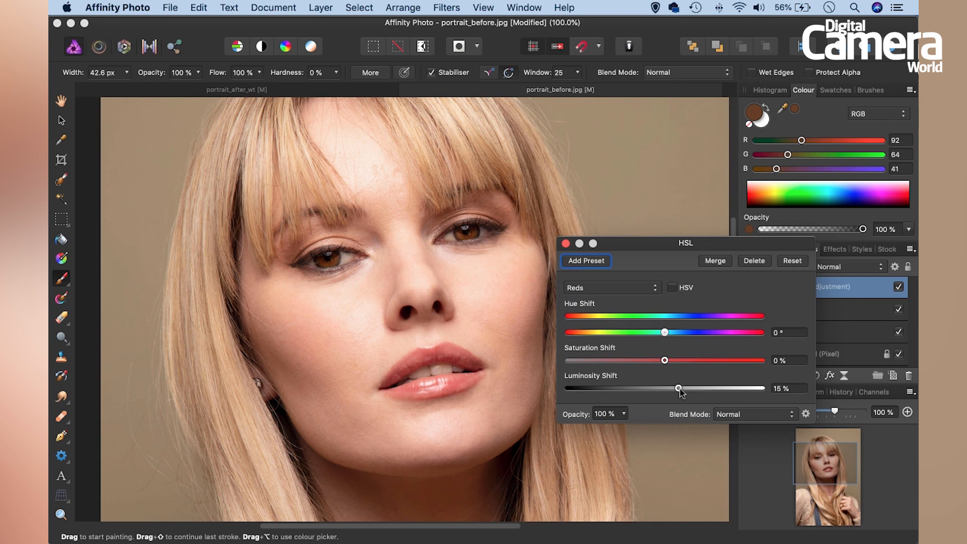
- Set the Luminosity Shift of the Yellows to 10% and compare the portrait with and without the HSL adjustment
{"action": "left_click", "coordinate": [599, 292]}
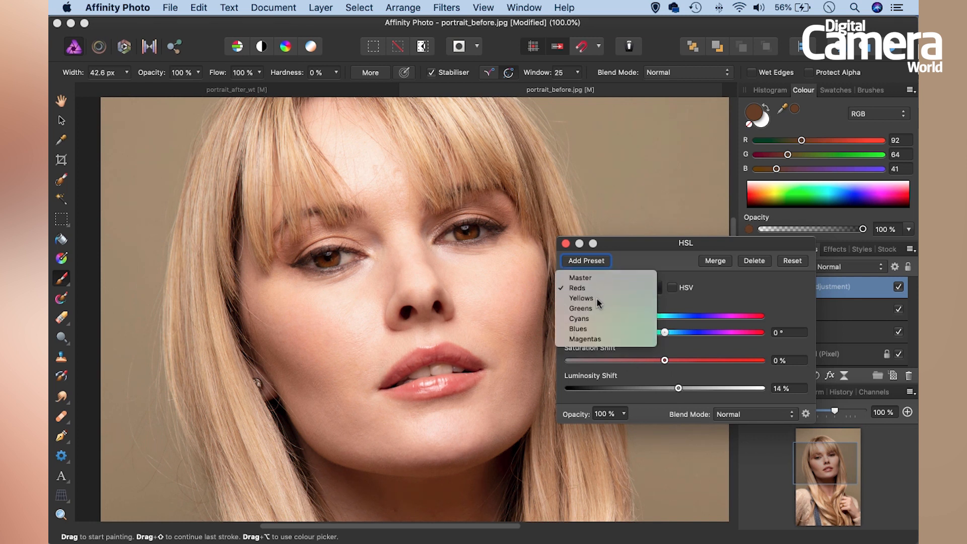
{"action": "left_click", "coordinate": [596, 297]}
{"action": "left_click_drag", "start_coordinate": [663, 389], "coordinate": [674, 388]}
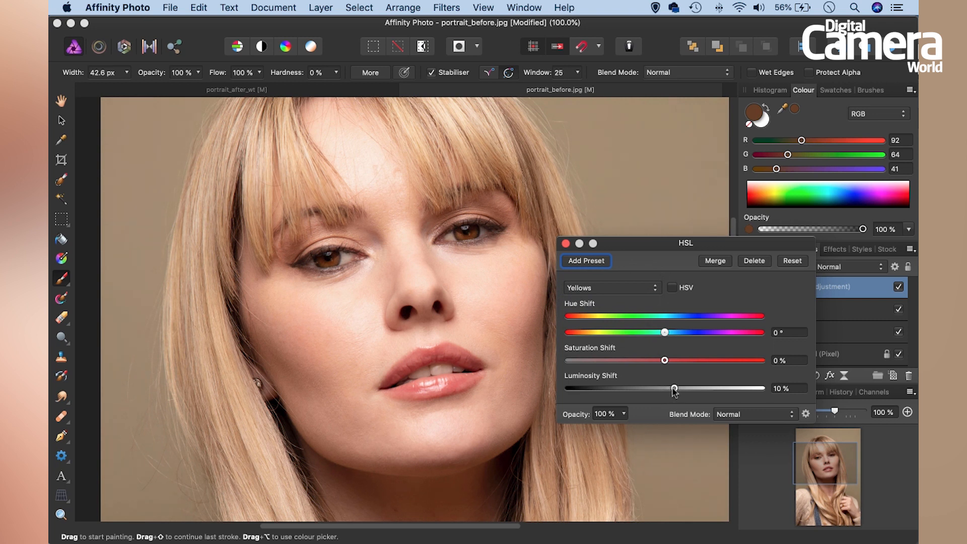
{"action": "left_click", "coordinate": [565, 244]}
{"action": "left_click", "coordinate": [899, 287]}
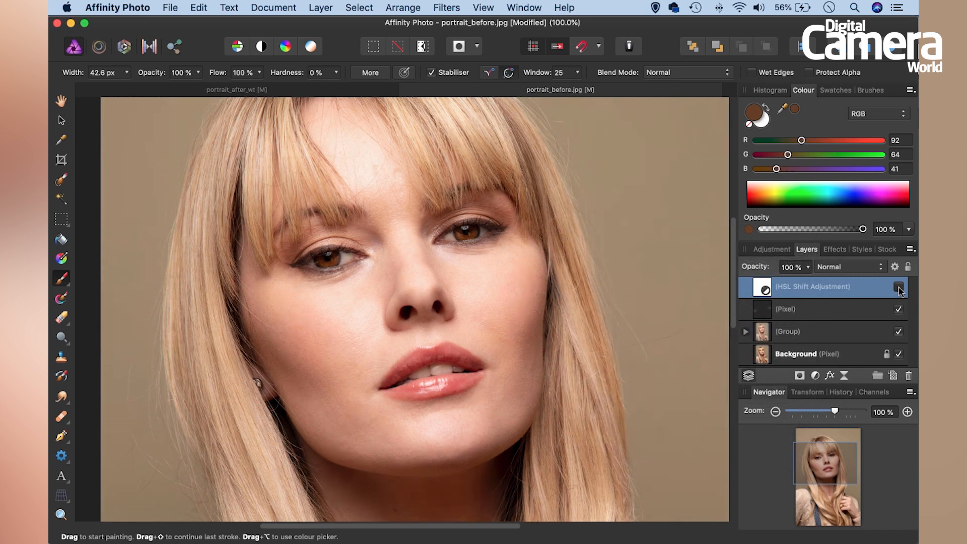
{"action": "left_click", "coordinate": [899, 288]}
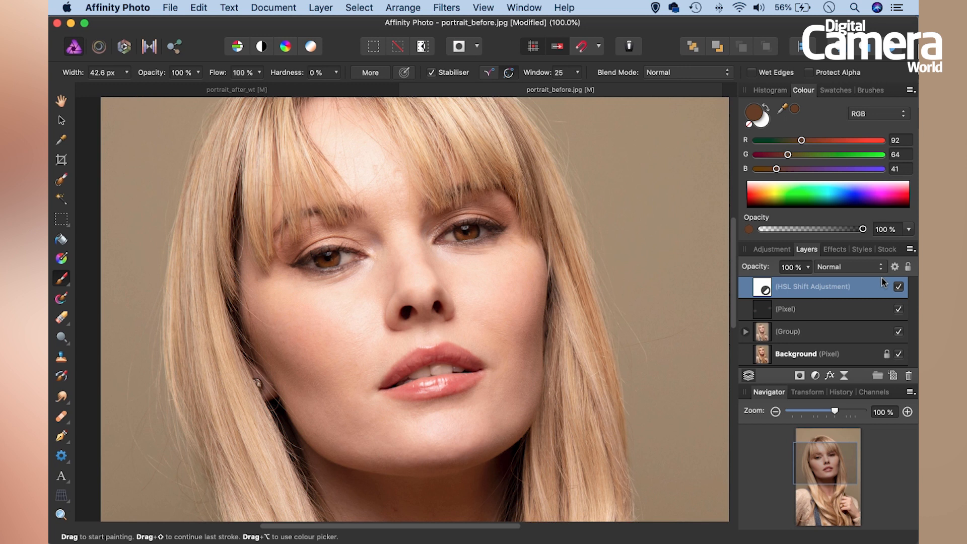
- Add a Curves adjustment layer and shape the Master curve with a raised highlight point and a shadow point near the diagonal
{"action": "key", "text": "super+minus"}
{"action": "left_click_drag", "start_coordinate": [438, 315], "coordinate": [443, 262]}
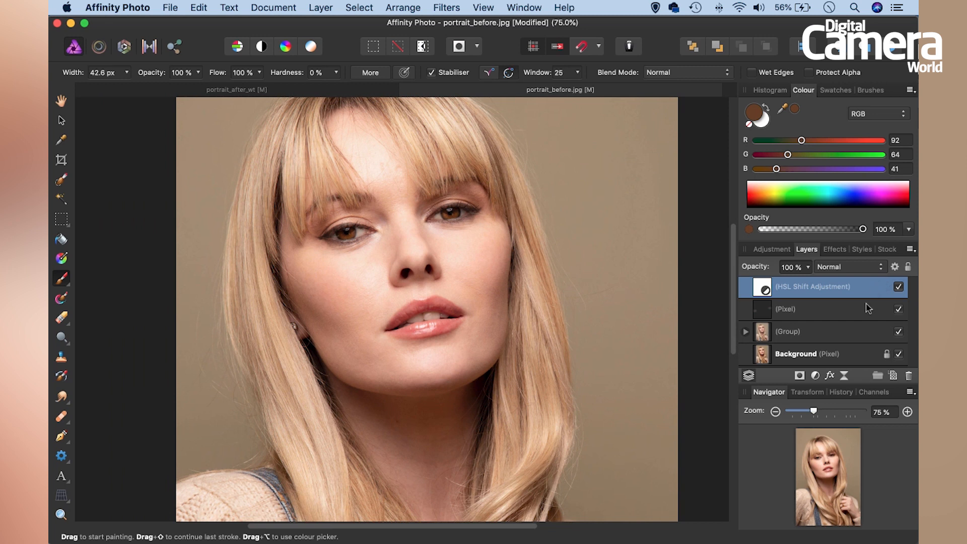
{"action": "left_click", "coordinate": [814, 376]}
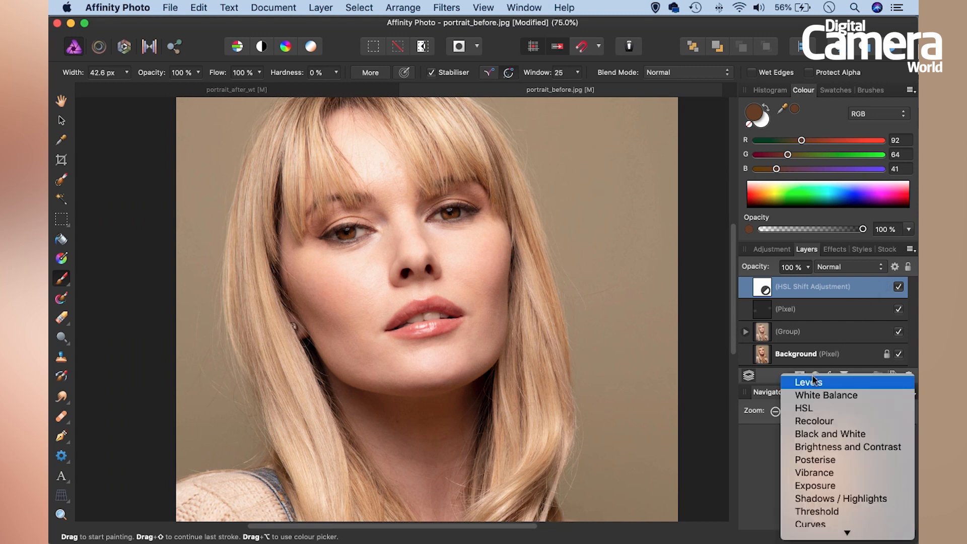
{"action": "left_click", "coordinate": [820, 524]}
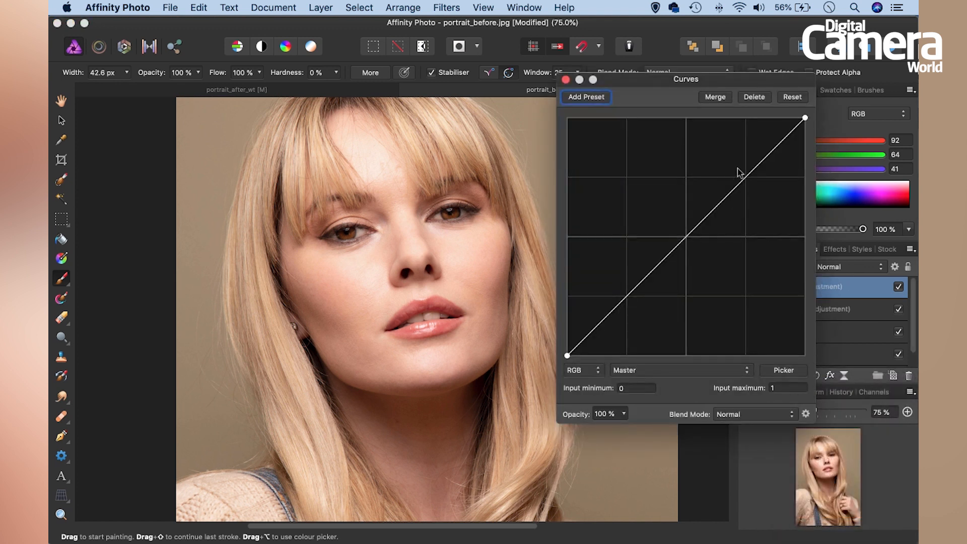
{"action": "left_click_drag", "start_coordinate": [761, 162], "coordinate": [759, 150]}
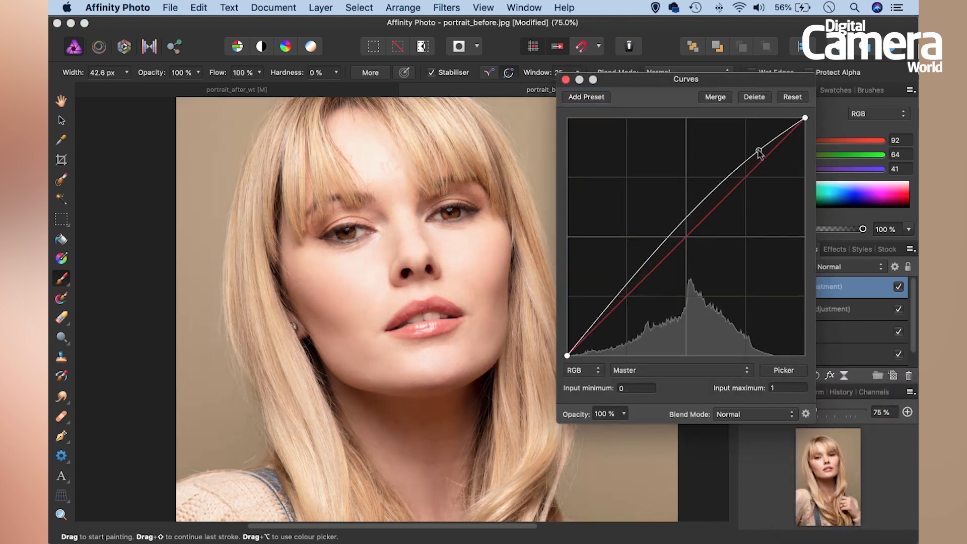
{"action": "left_click_drag", "start_coordinate": [633, 283], "coordinate": [637, 288]}
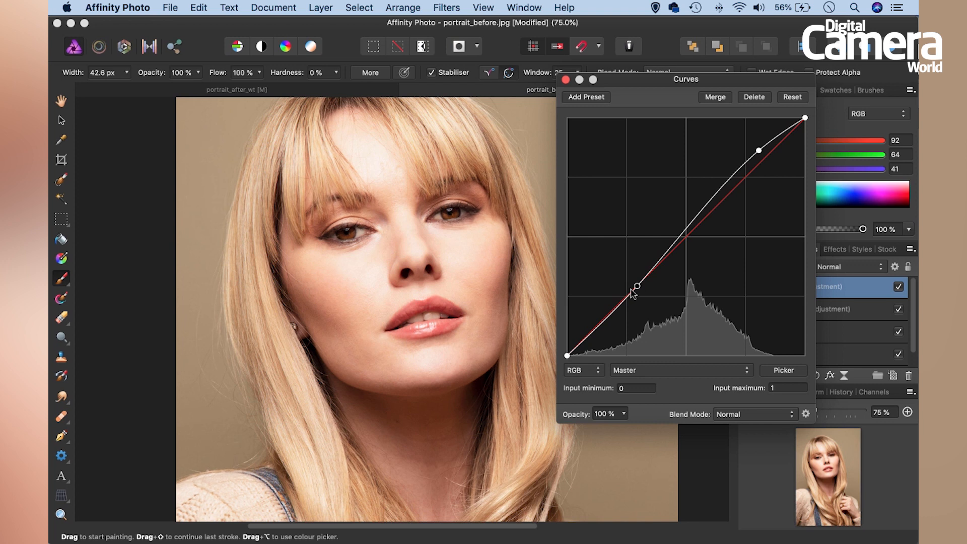
- Fade the Master curve by lowering its white endpoint, raising its black endpoint and pulling the highlight point down towards the diagonal
{"action": "left_click_drag", "start_coordinate": [633, 84], "coordinate": [645, 105]}
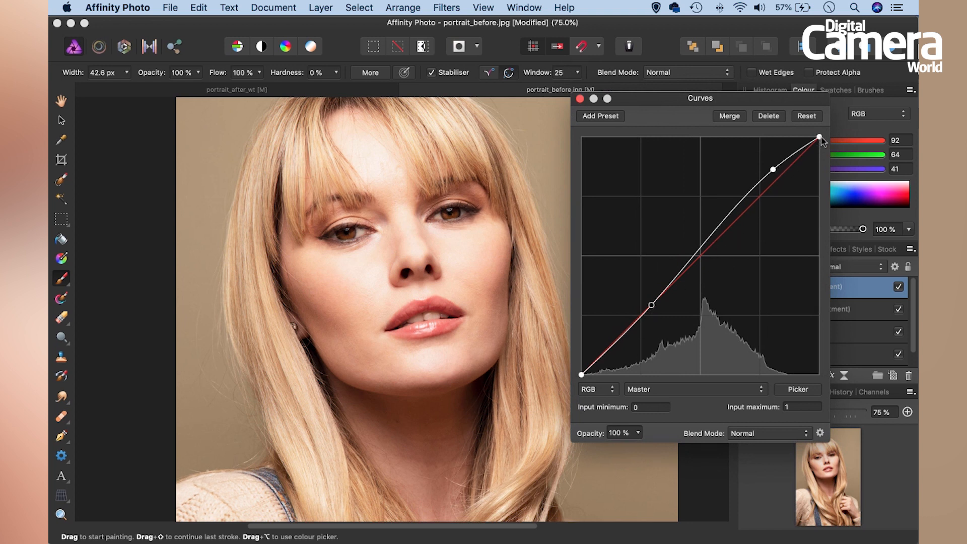
{"action": "left_click_drag", "start_coordinate": [819, 137], "coordinate": [823, 152]}
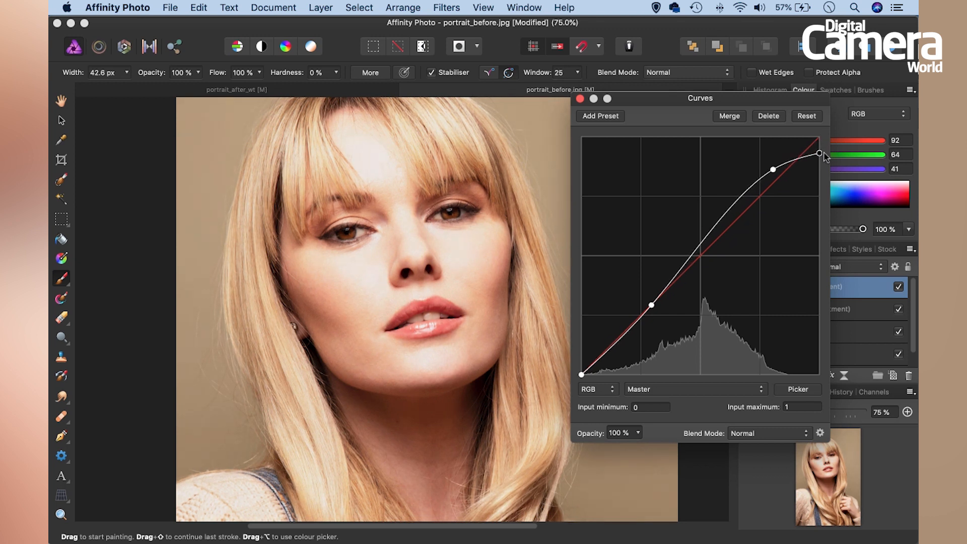
{"action": "left_click_drag", "start_coordinate": [772, 169], "coordinate": [771, 180]}
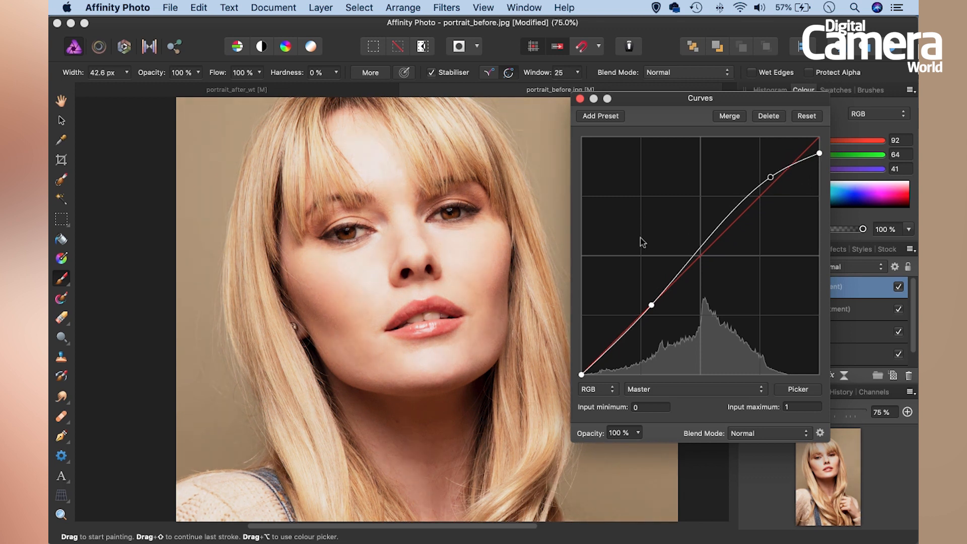
{"action": "left_click", "coordinate": [582, 375]}
{"action": "left_click_drag", "start_coordinate": [582, 375], "coordinate": [577, 356]}
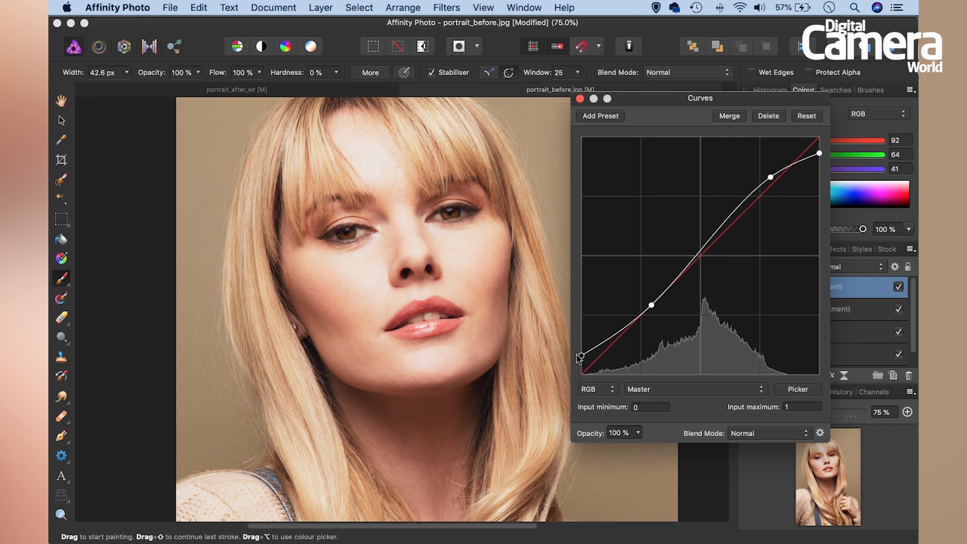
{"action": "left_click_drag", "start_coordinate": [769, 181], "coordinate": [765, 190]}
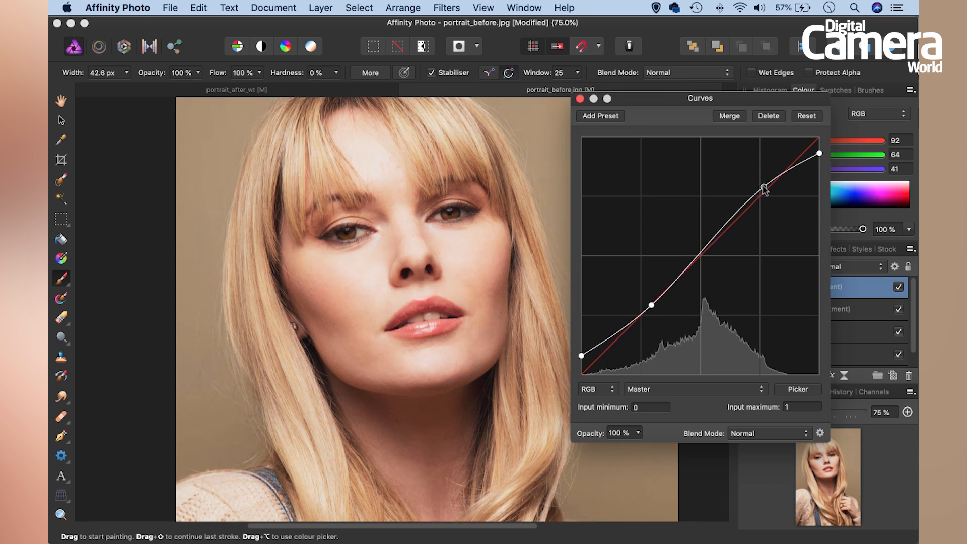
{"action": "left_click", "coordinate": [763, 187]}
- Raise the black endpoint of the Blue channel curve slightly and compare the portrait with and without the Curves adjustment
{"action": "left_click", "coordinate": [697, 390]}
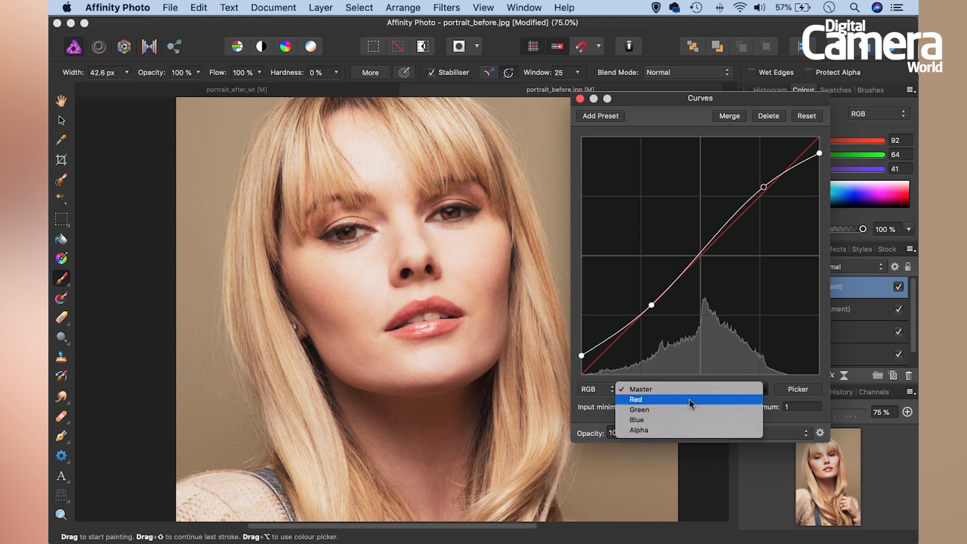
{"action": "left_click", "coordinate": [676, 420]}
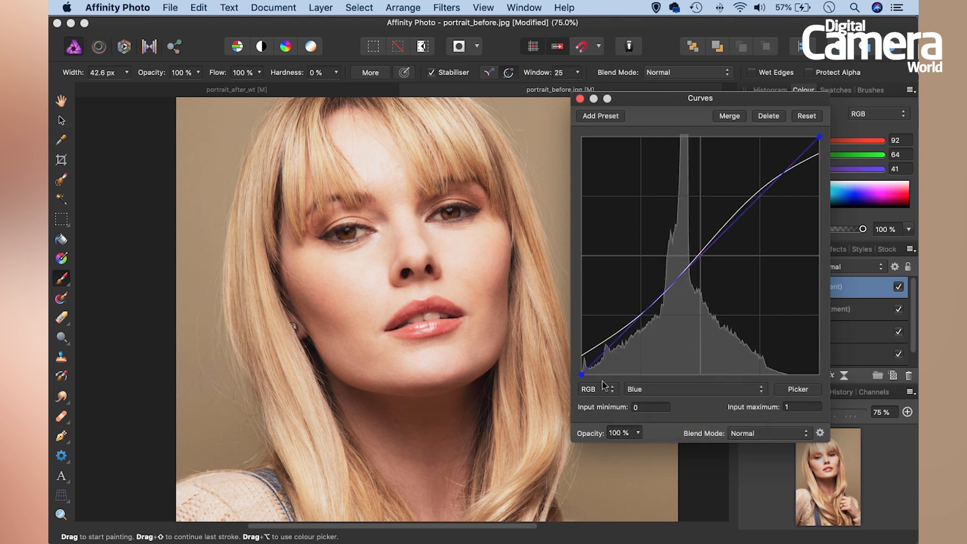
{"action": "left_click_drag", "start_coordinate": [582, 375], "coordinate": [577, 364]}
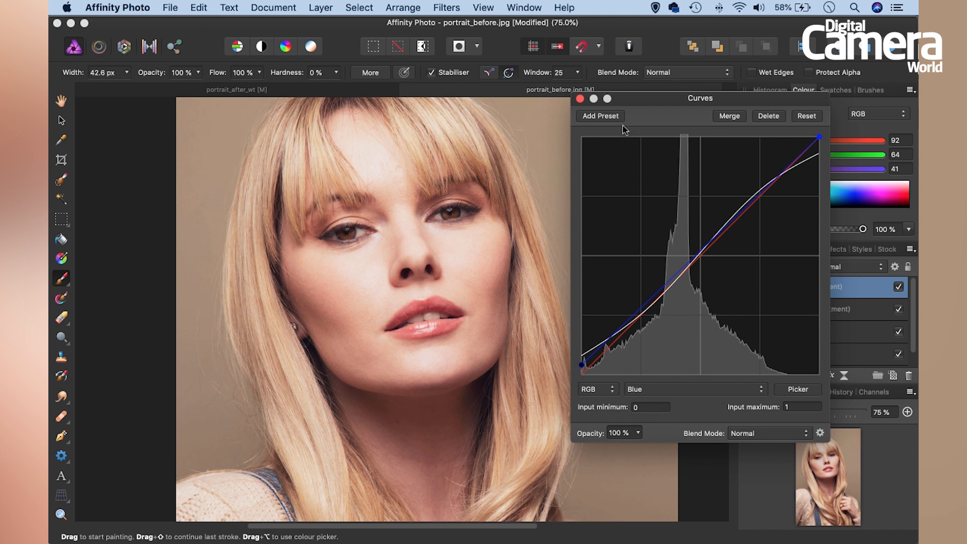
{"action": "left_click", "coordinate": [580, 98]}
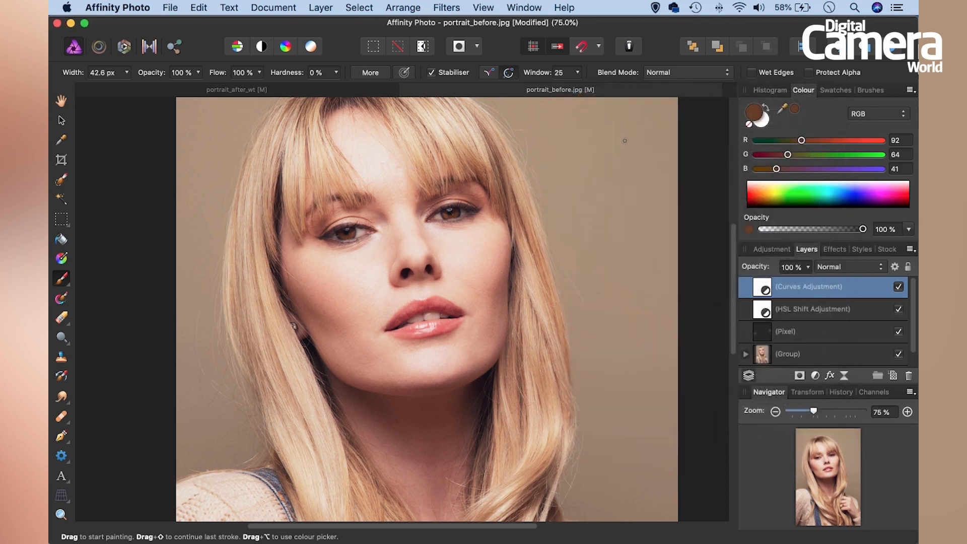
{"action": "left_click", "coordinate": [898, 286]}
{"action": "left_click", "coordinate": [898, 286]}
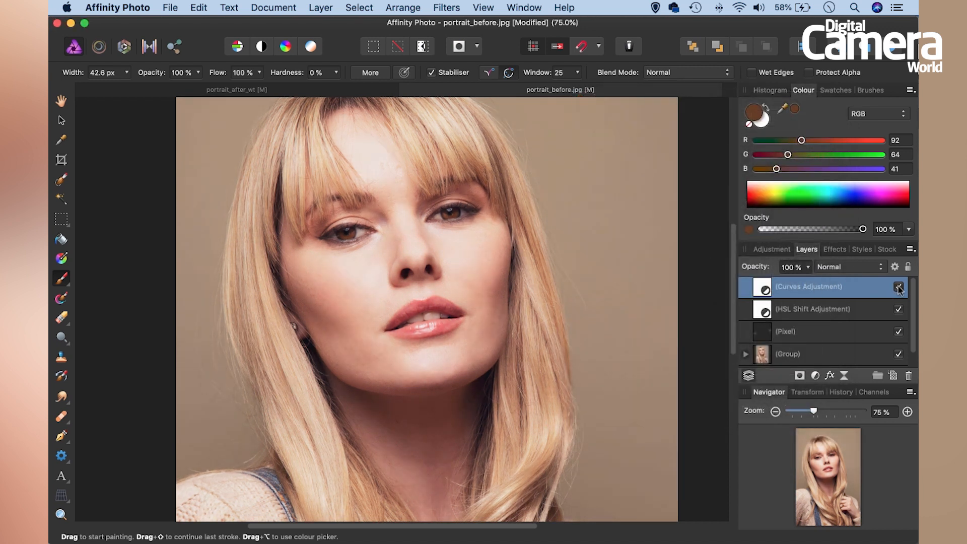